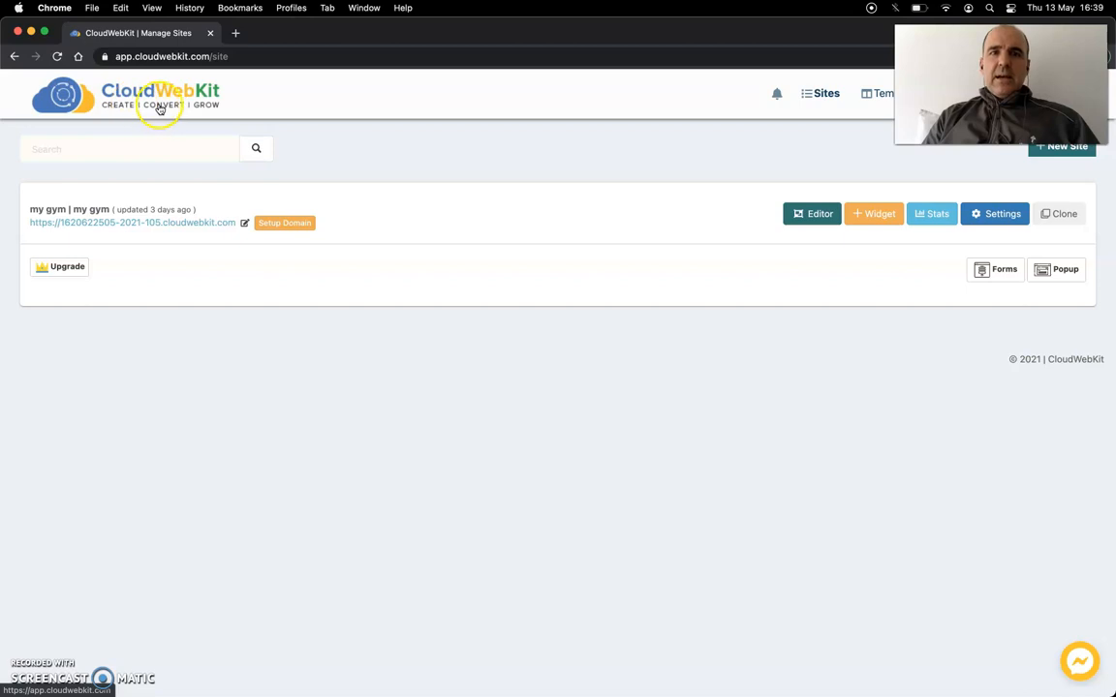
- Open the "my gym" site in the site editor and view its home page down to the welcome section
click(811, 221)
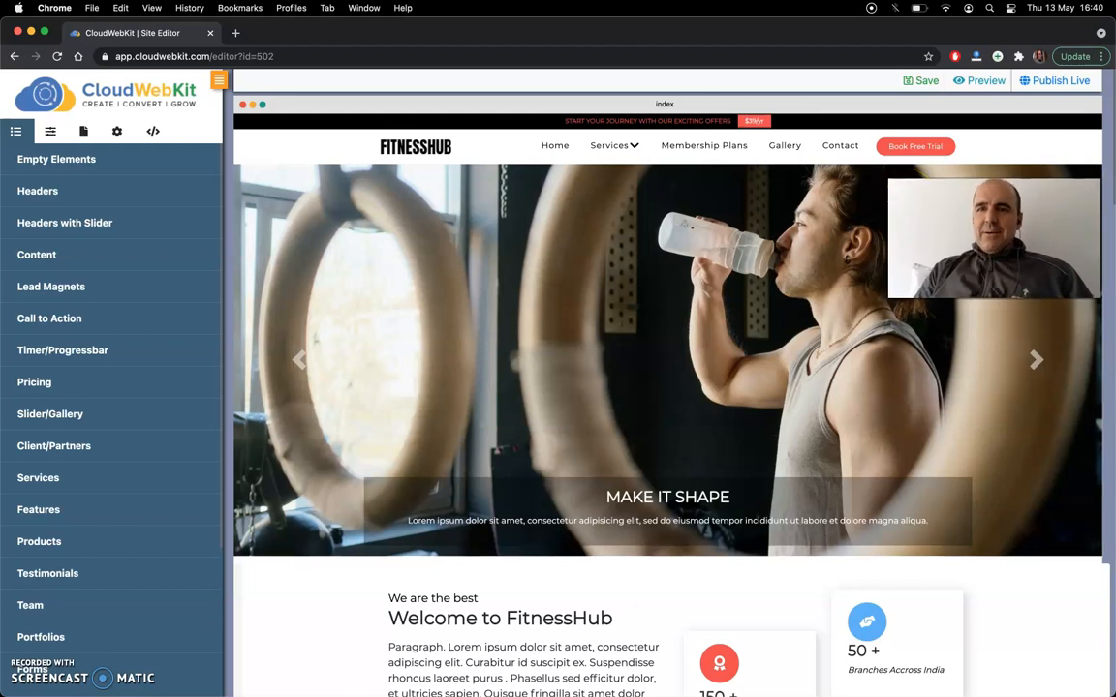
scroll(758, 226, down, 1)
scroll(757, 226, down, 5)
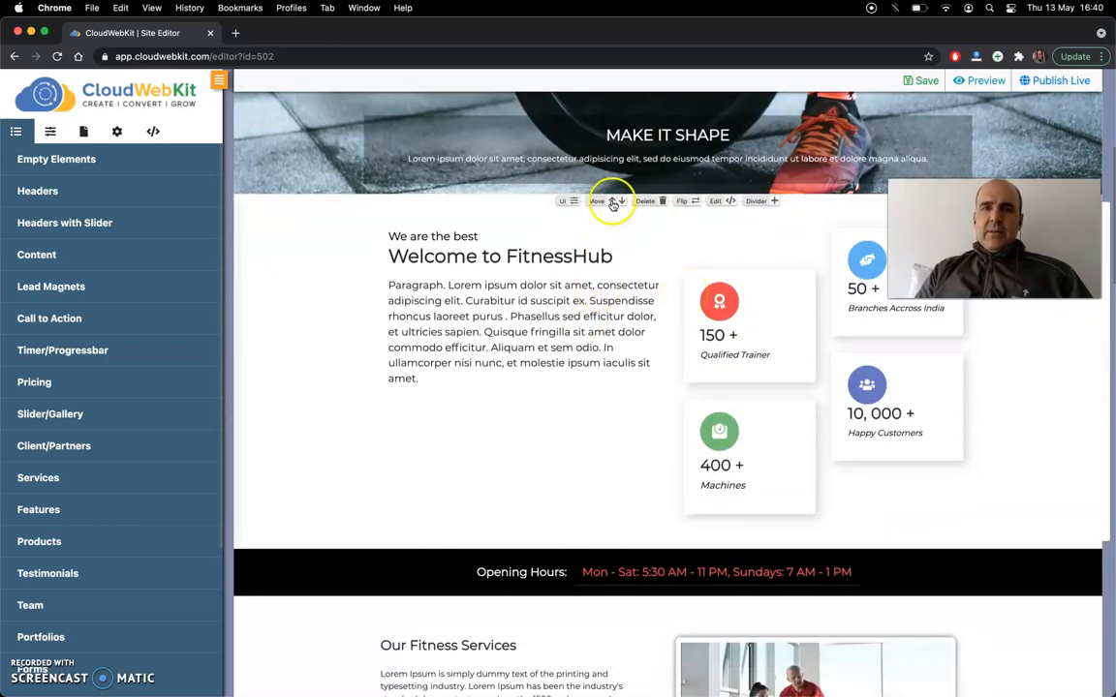
scroll(621, 203, down, 1)
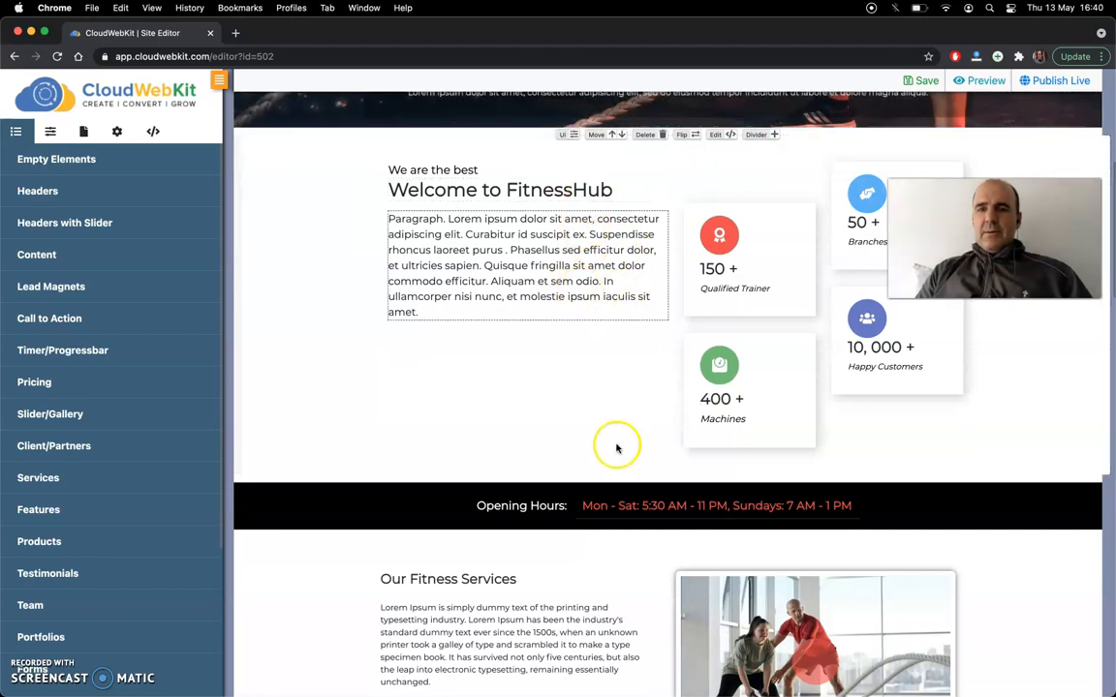
- Select single words in the paragraph under "Welcome to FitnessHub" to bring up its text formatting and style options
click(484, 239)
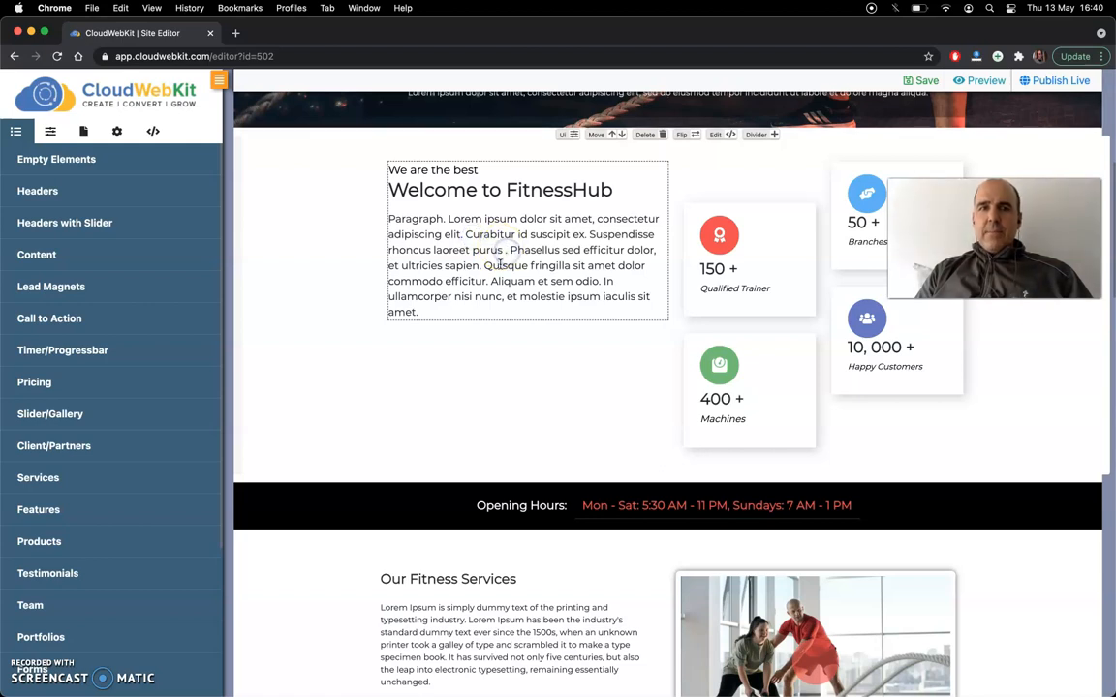
click(472, 235)
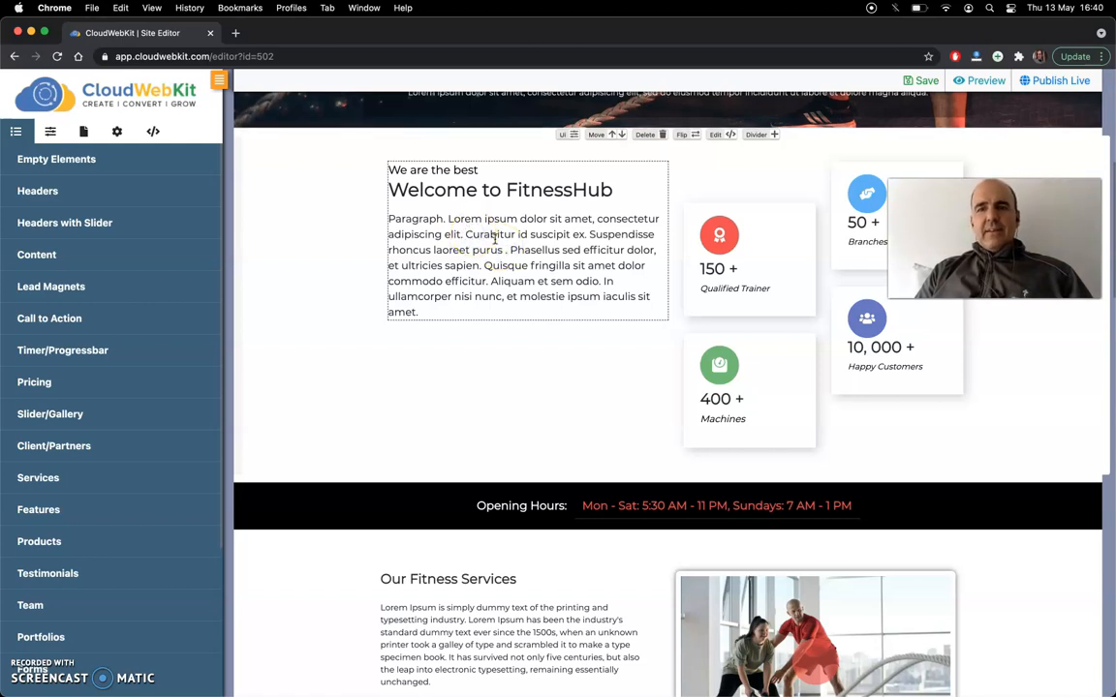
double_click(490, 235)
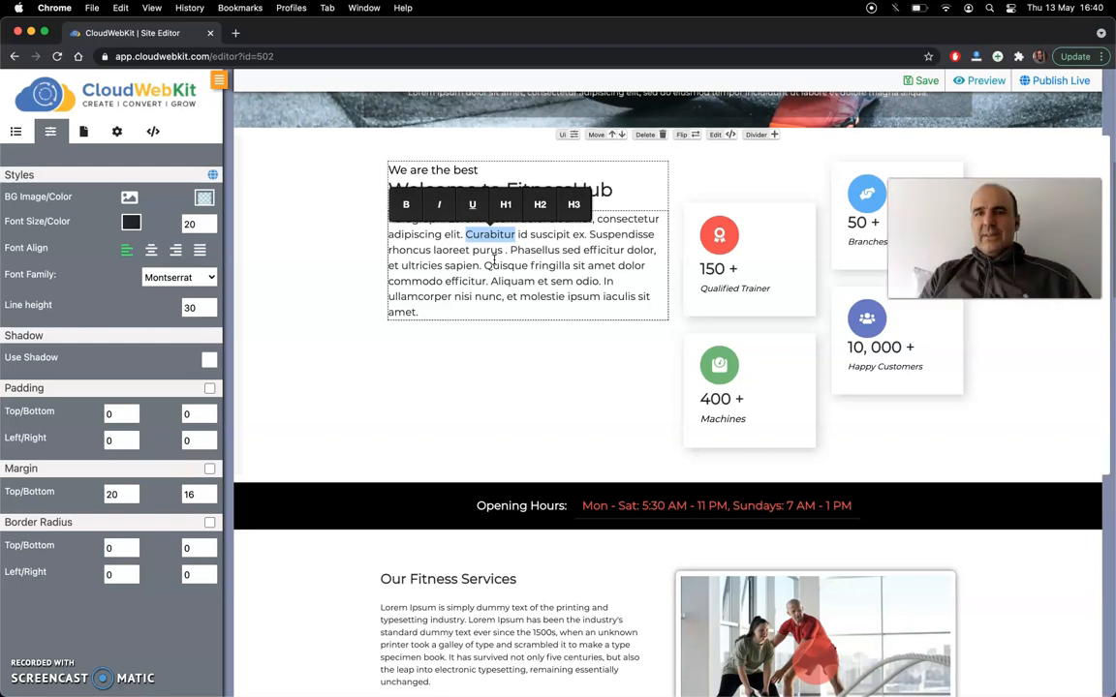
double_click(488, 250)
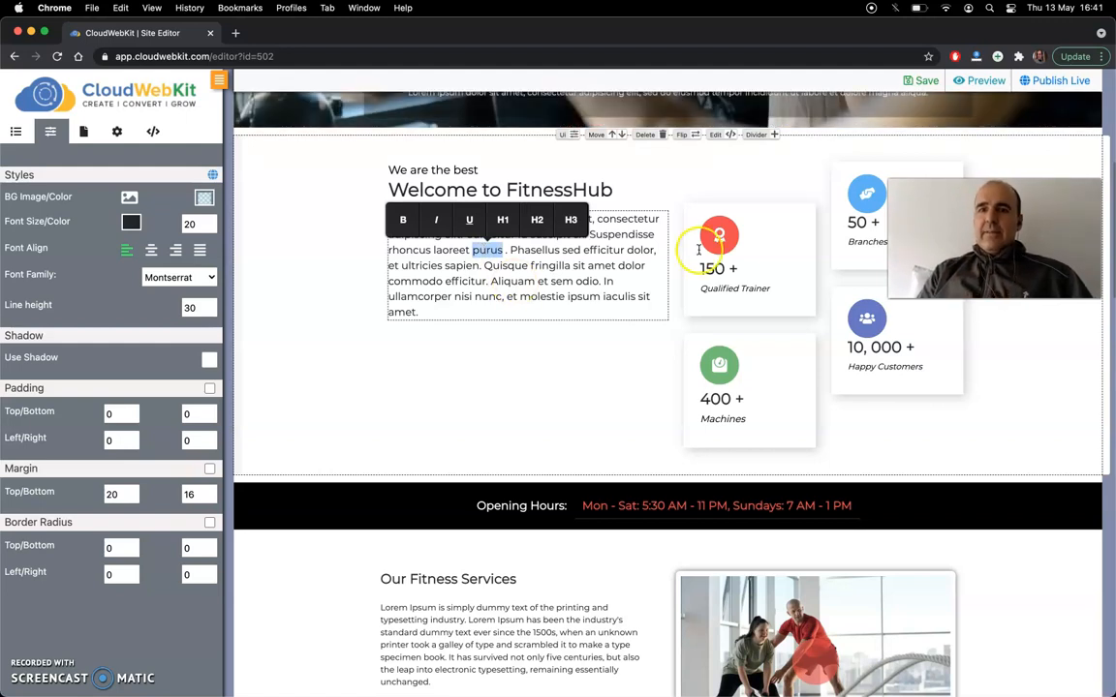
- Delete the "Qualified Trainer" card from the welcome section
click(716, 269)
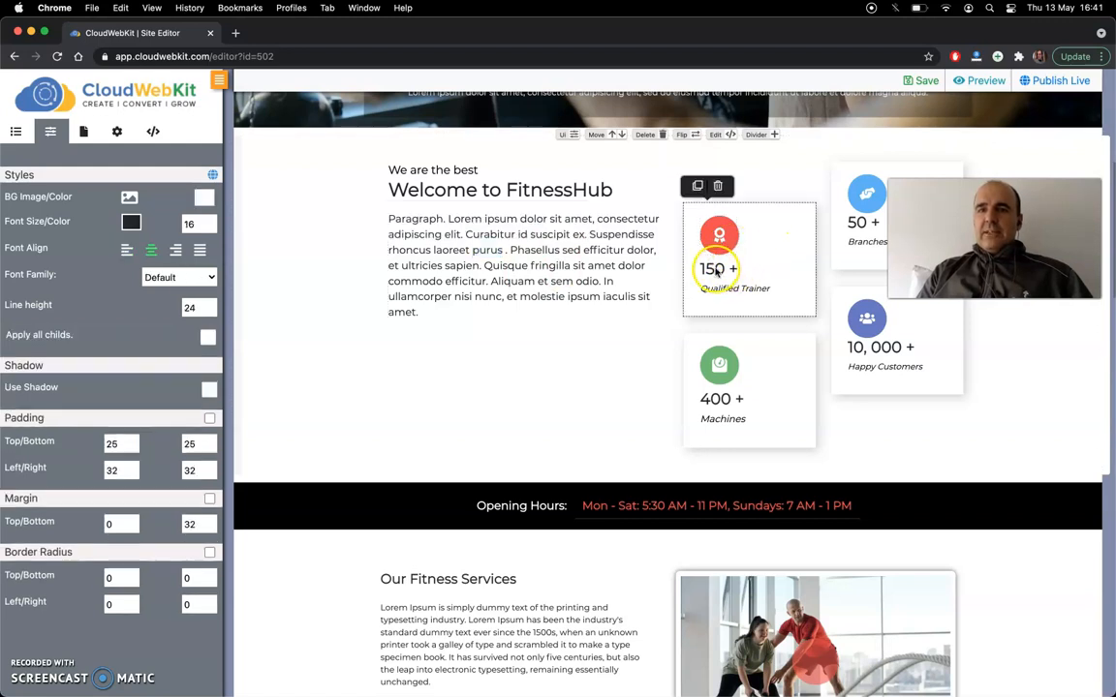
click(717, 190)
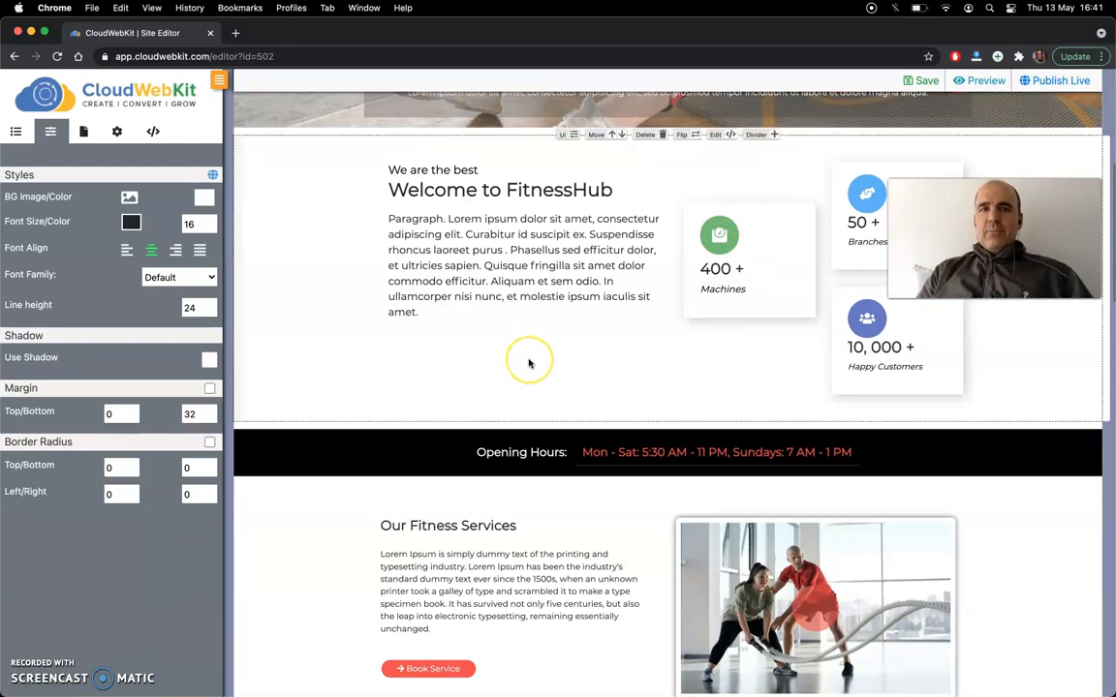
- Examine the navigation bar's menu items and the editor's lists of elements, styles and site pages
scroll(513, 290, up, 5)
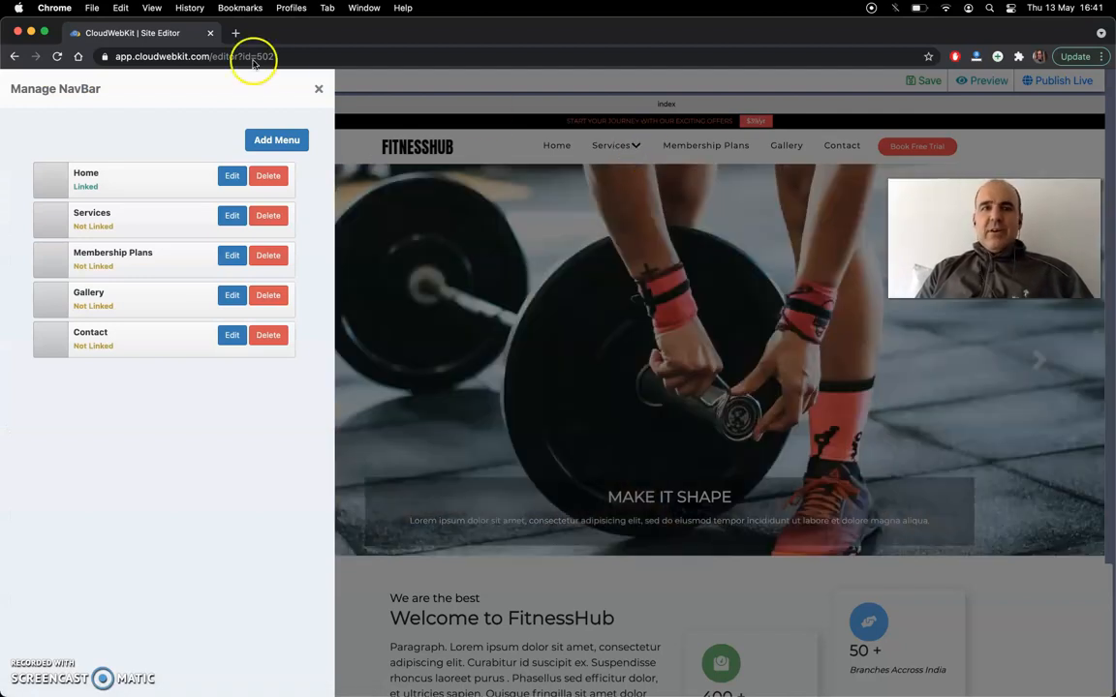
click(319, 89)
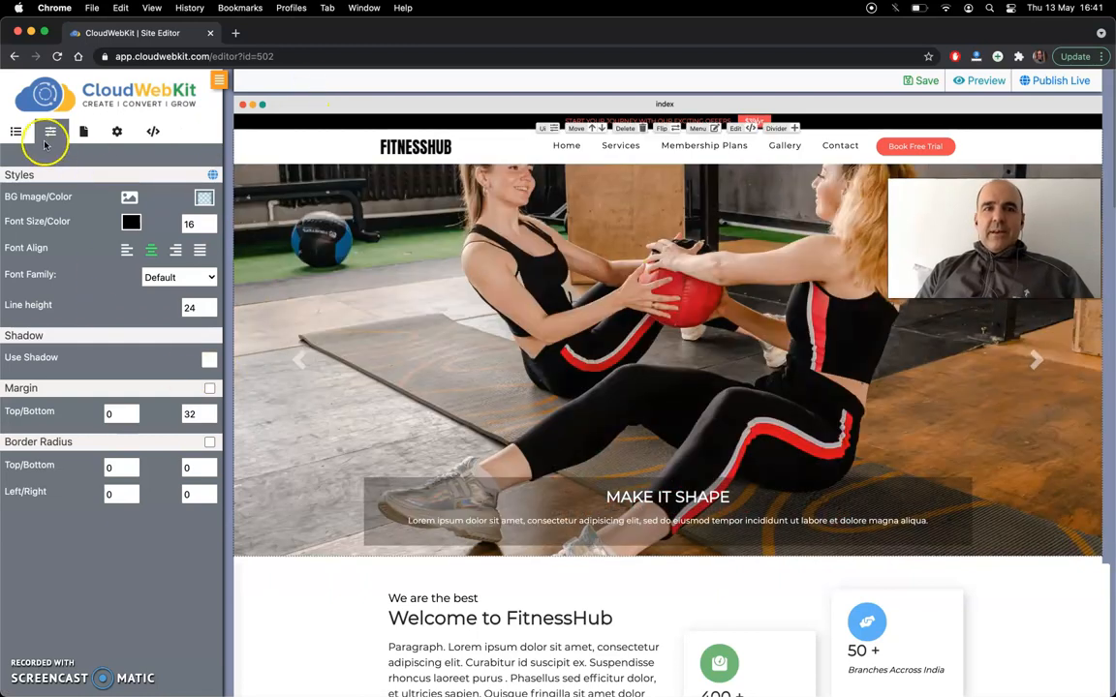
click(19, 132)
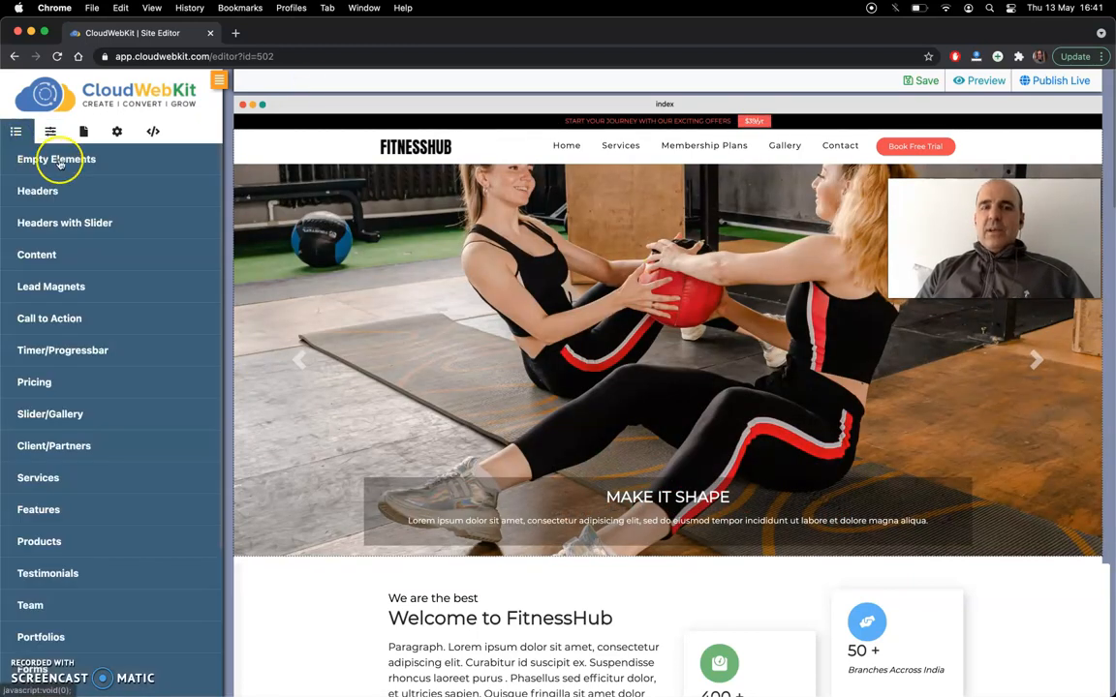
click(51, 132)
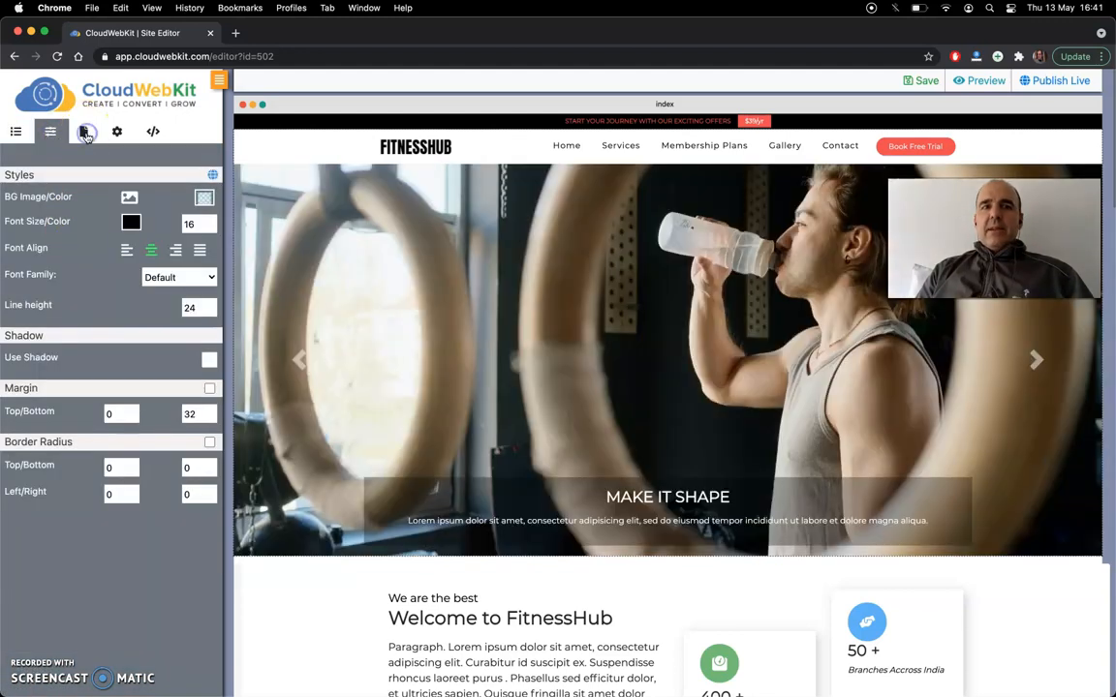
click(85, 132)
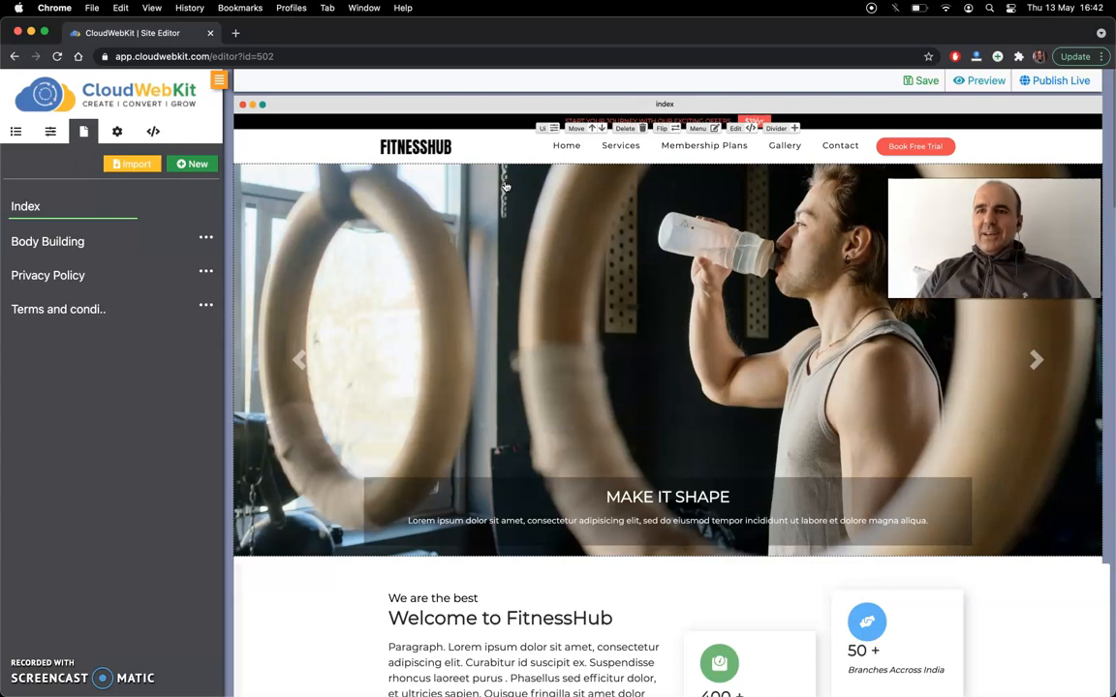
scroll(547, 278, down, 3)
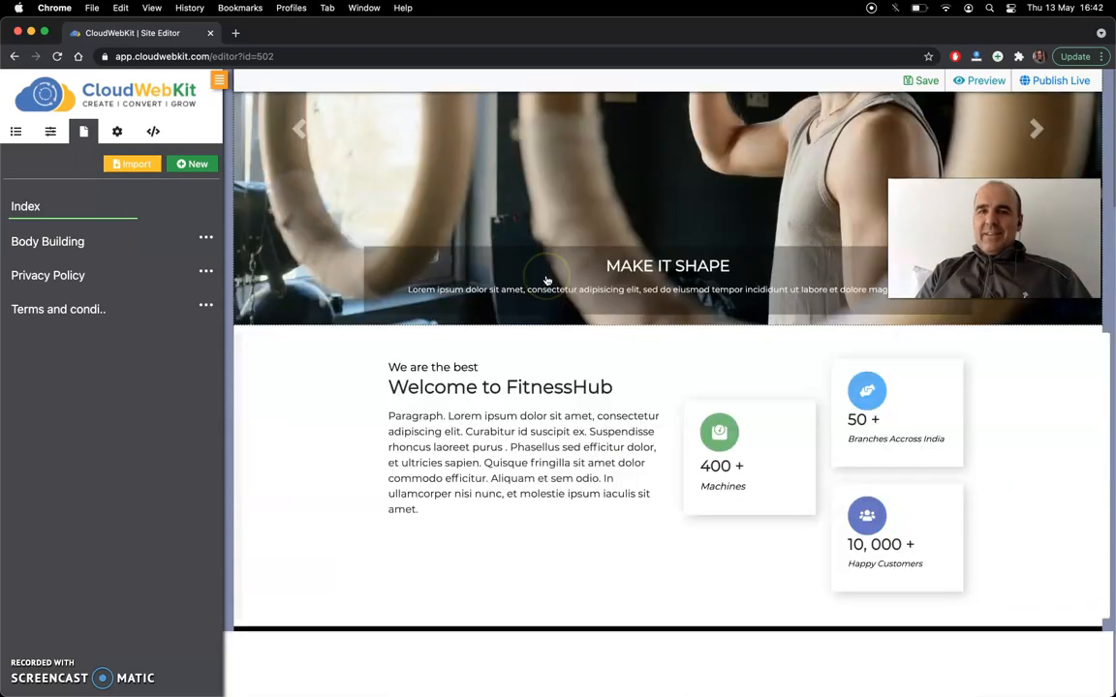
scroll(523, 329, down, 1)
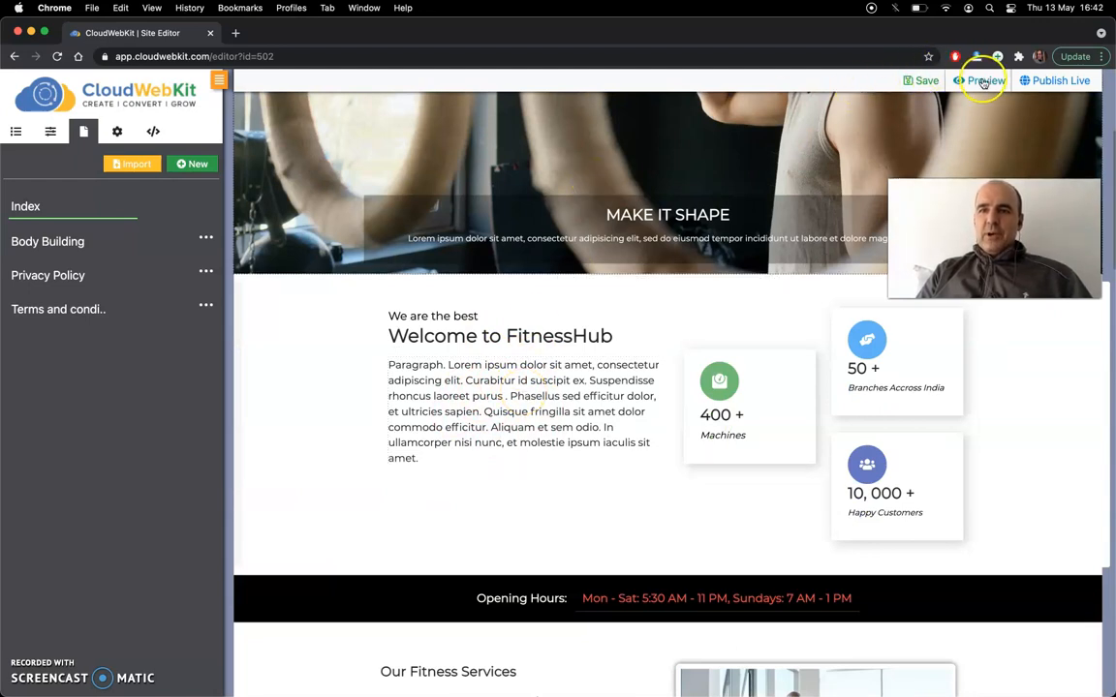
- Save the site and open its preview
click(921, 81)
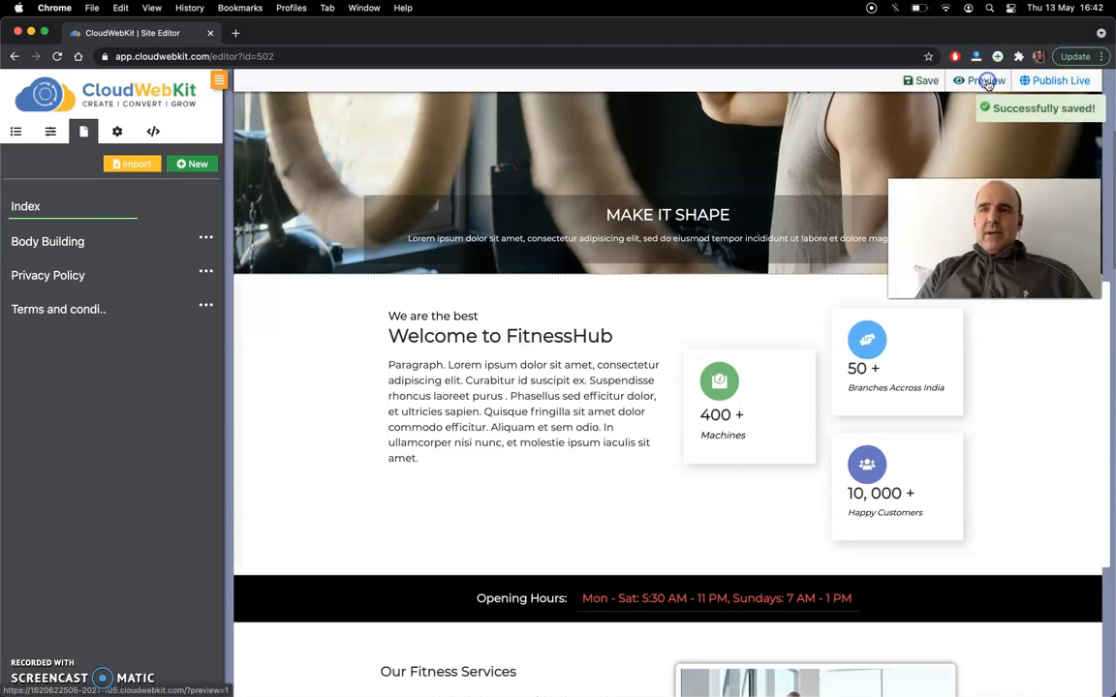
click(986, 82)
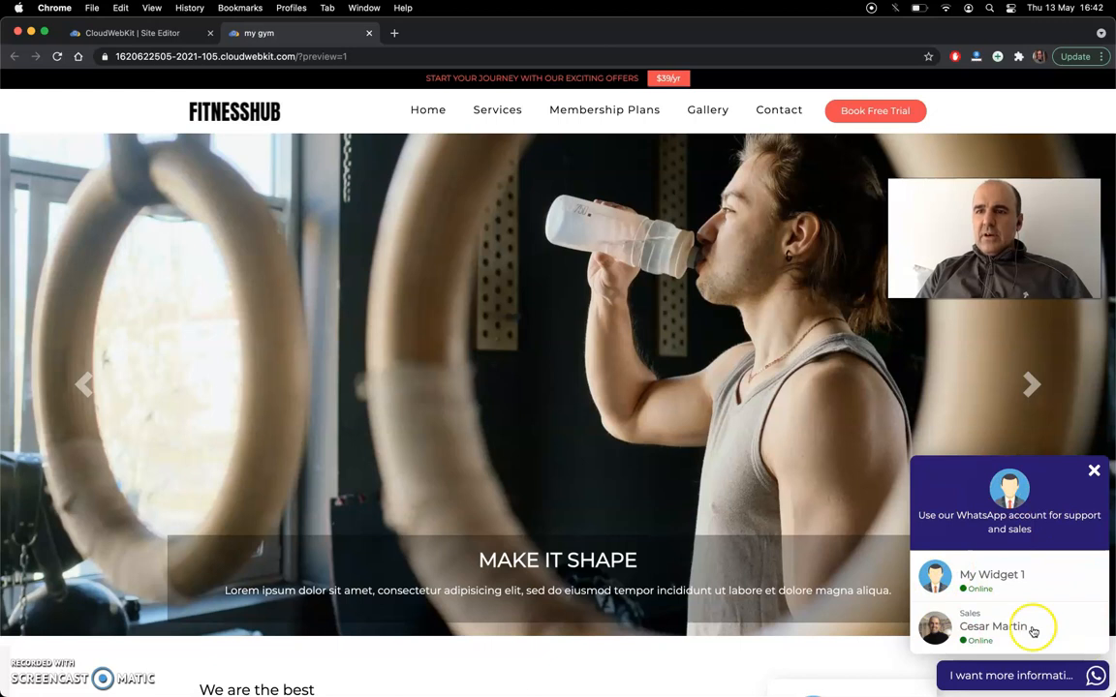
- Test the WhatsApp chat widget on the previewed site by closing, reopening and closing its contact list
click(1094, 471)
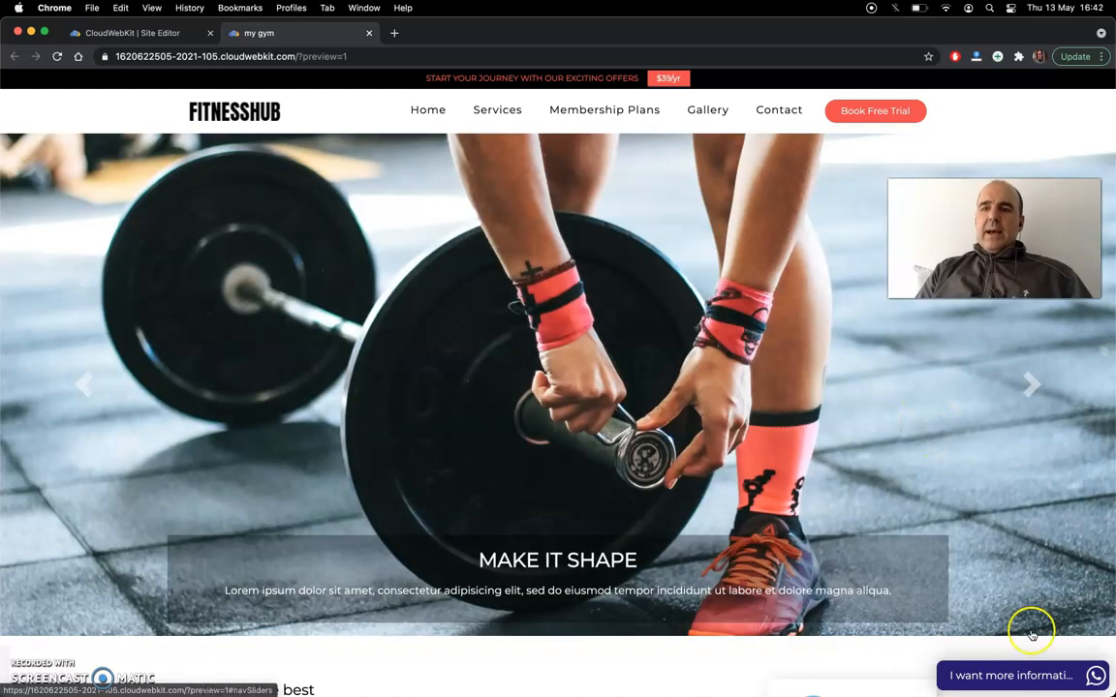
click(1012, 675)
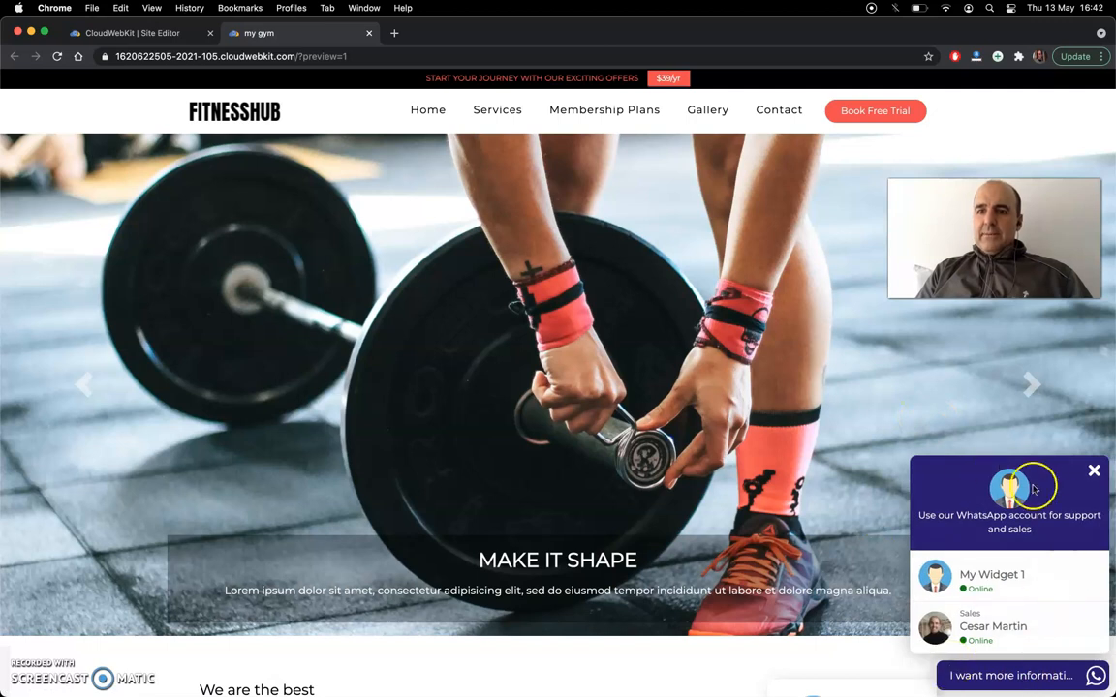
click(1092, 470)
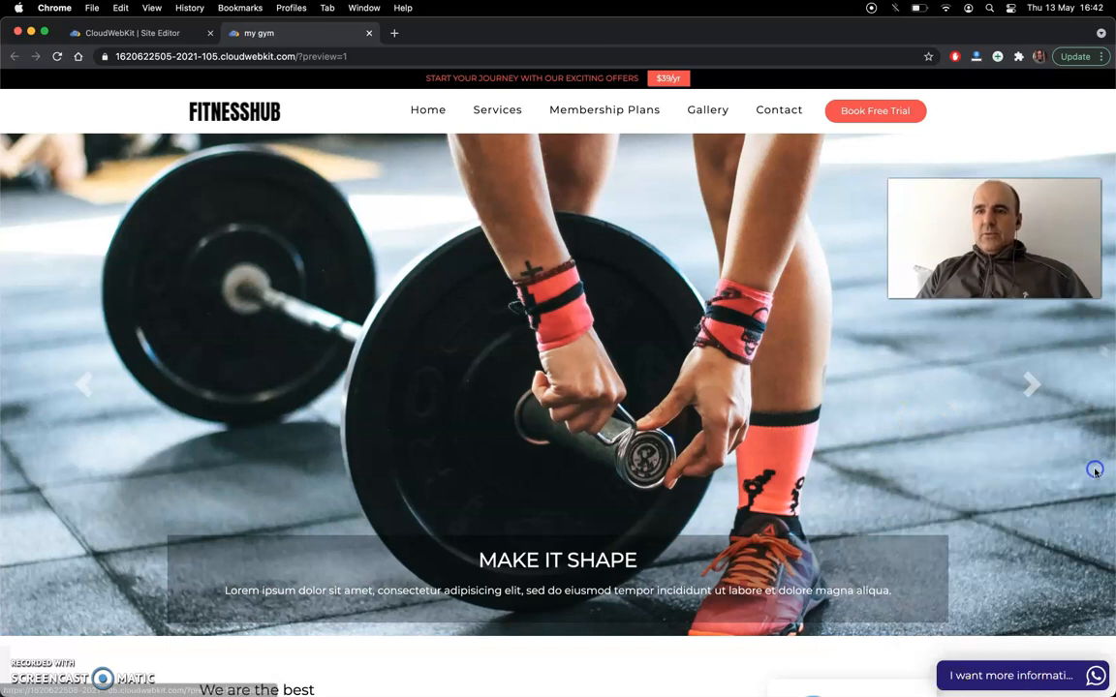
- Return to the site editor, show its custom code settings and select the existing custom script
click(141, 35)
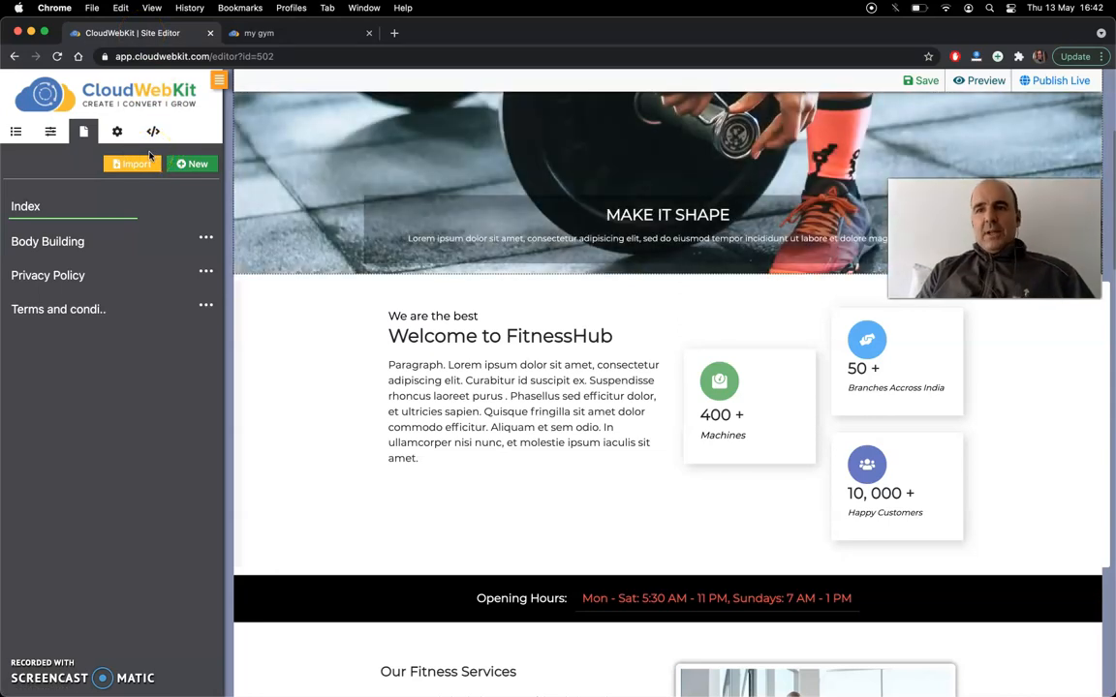
click(118, 133)
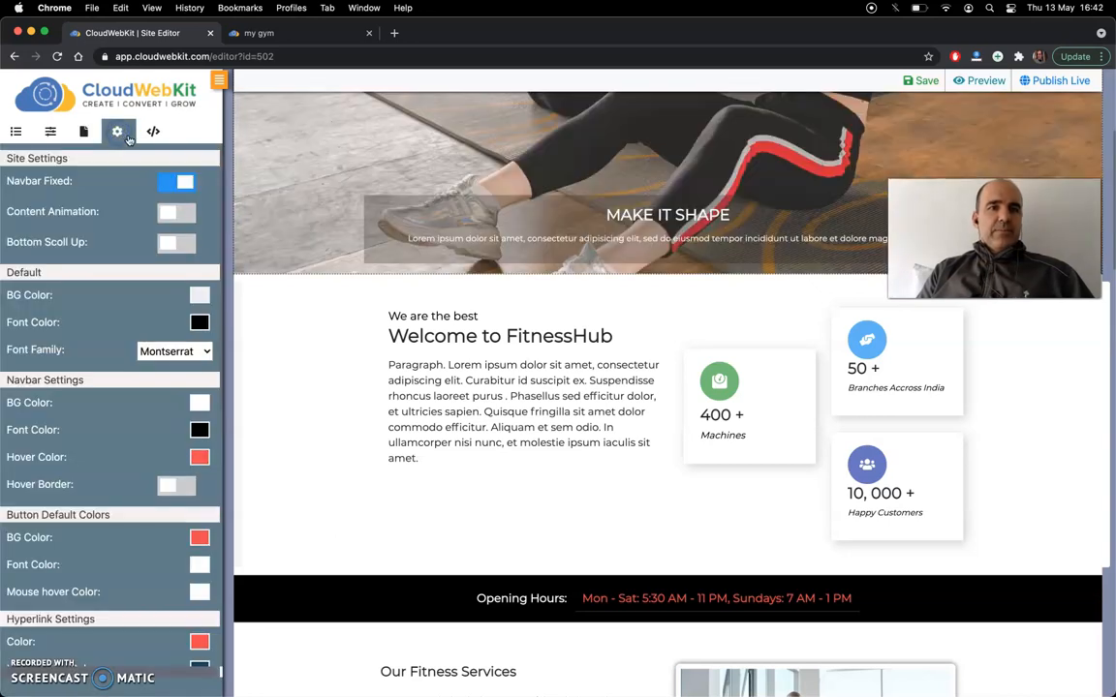
click(153, 131)
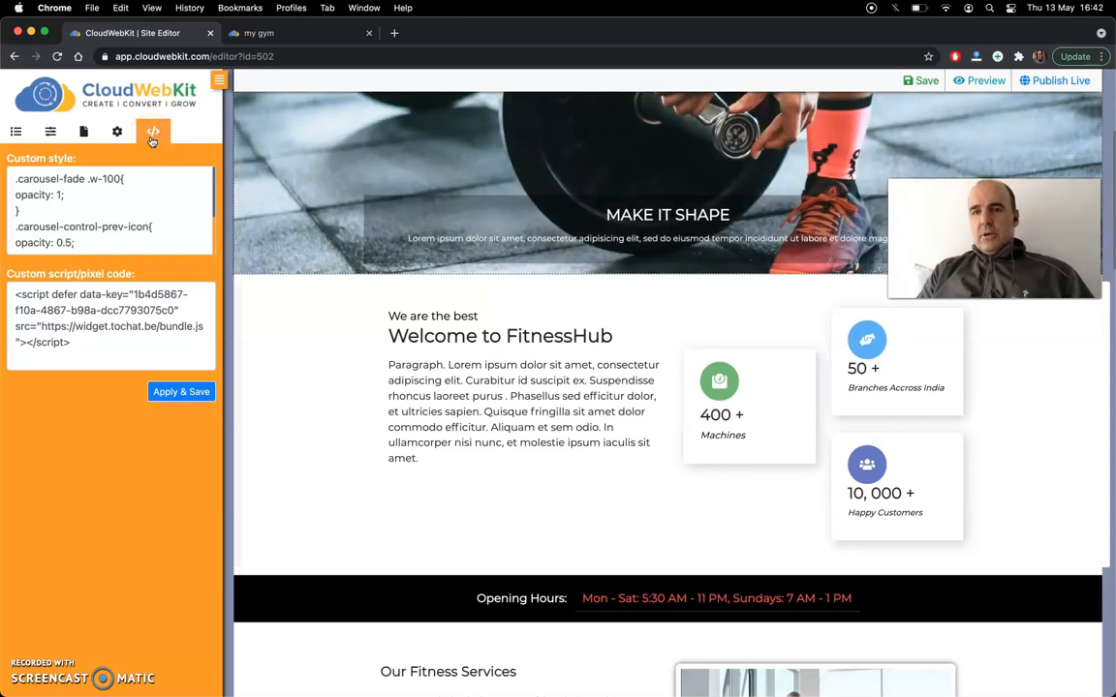
click(97, 204)
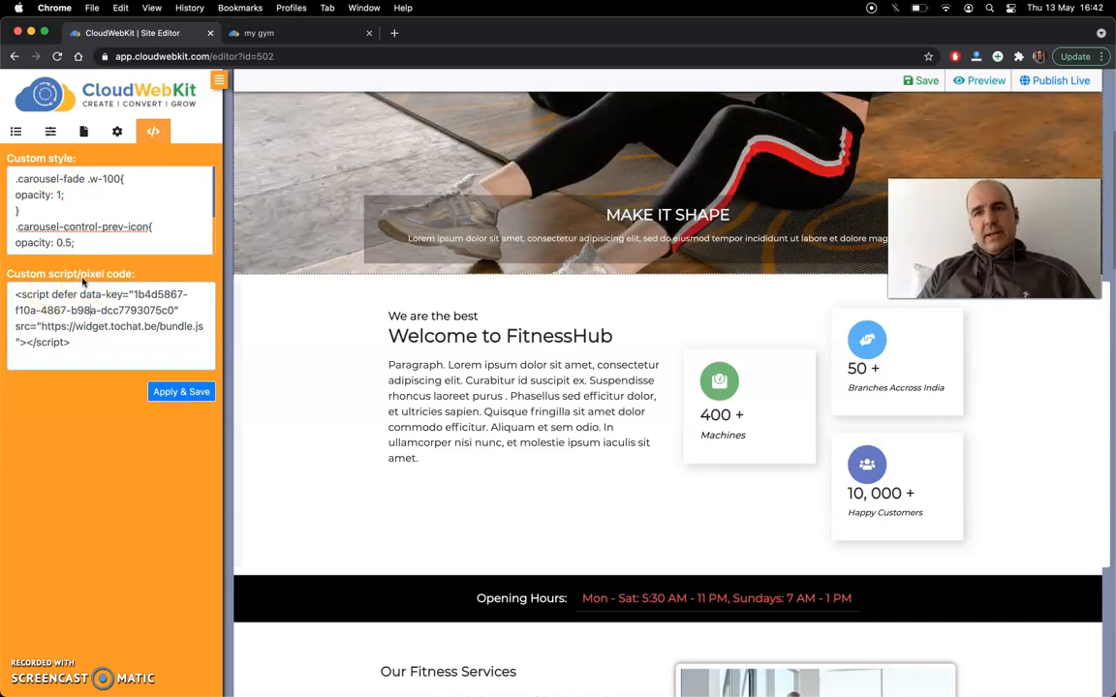
drag(100, 344, 20, 292)
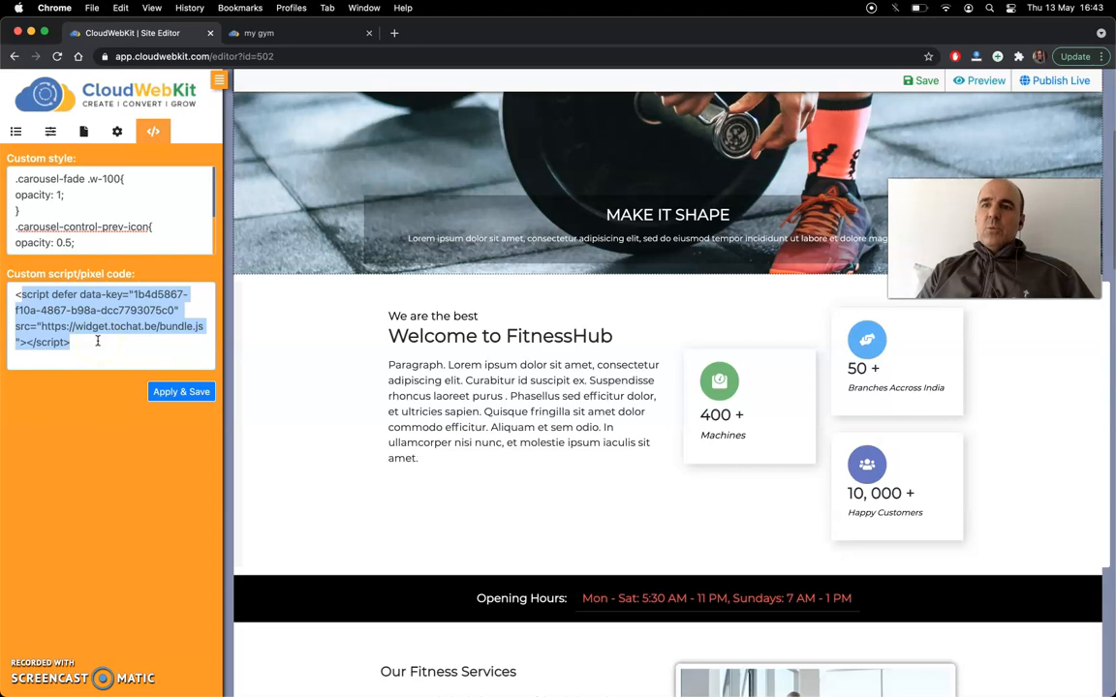
- Open the tochat.be website in a new browser tab
click(394, 34)
text(tocha)
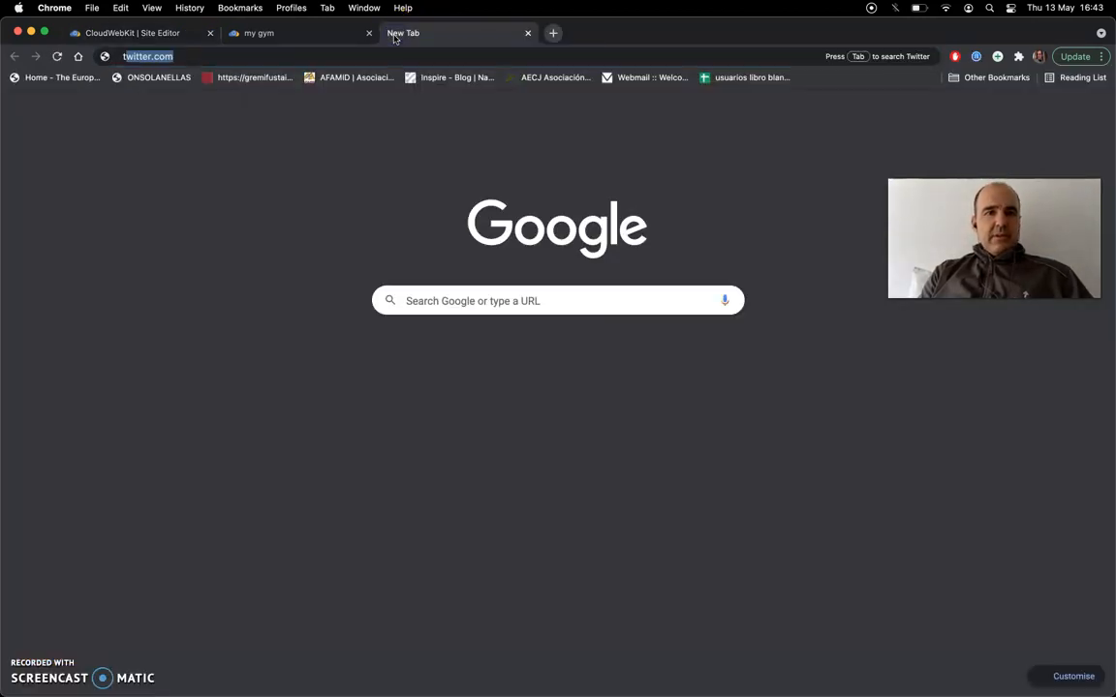
text(t)
text(.be)
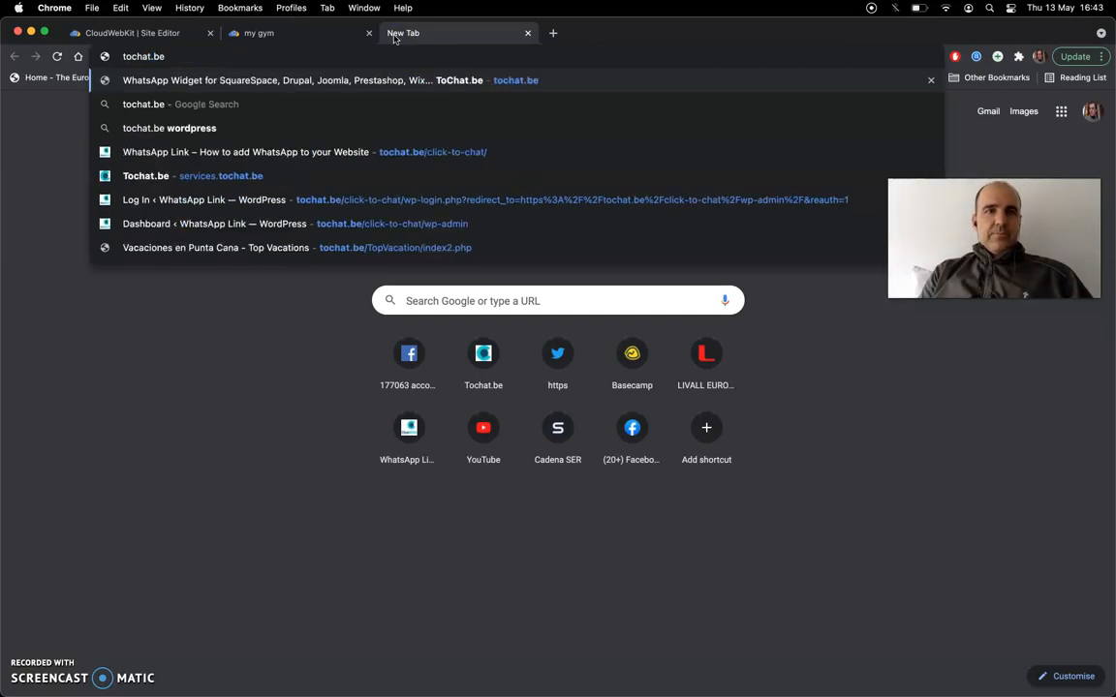
key(Return)
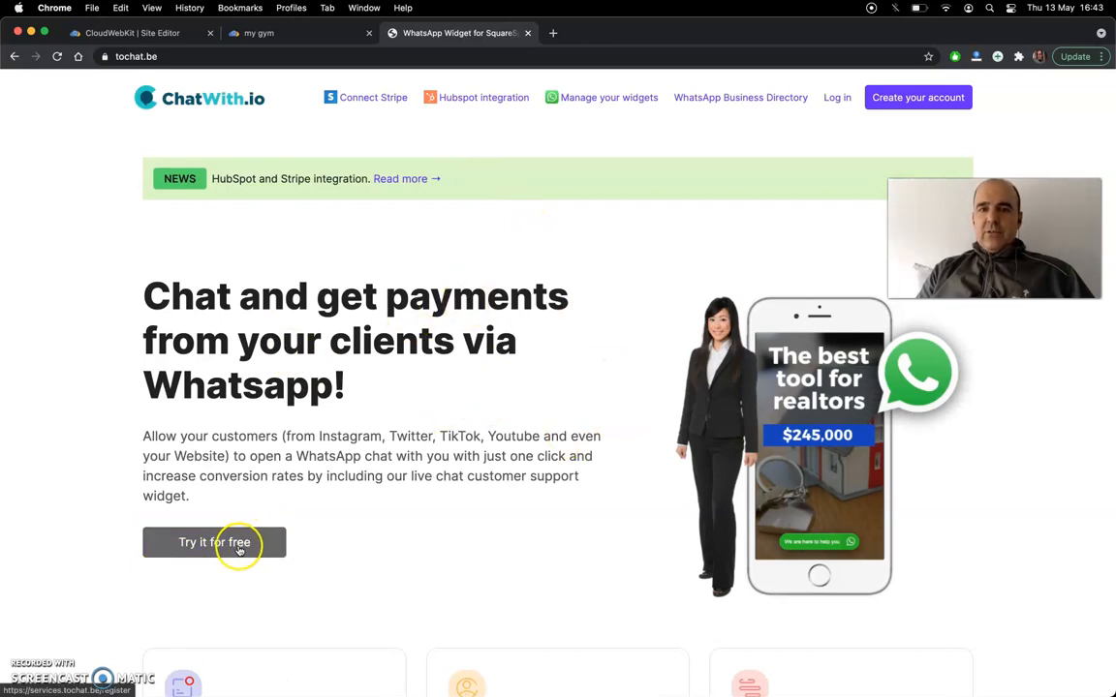
- Log in to the tochat.be account and copy the widget code of My Widget 1 from the widget list
click(835, 99)
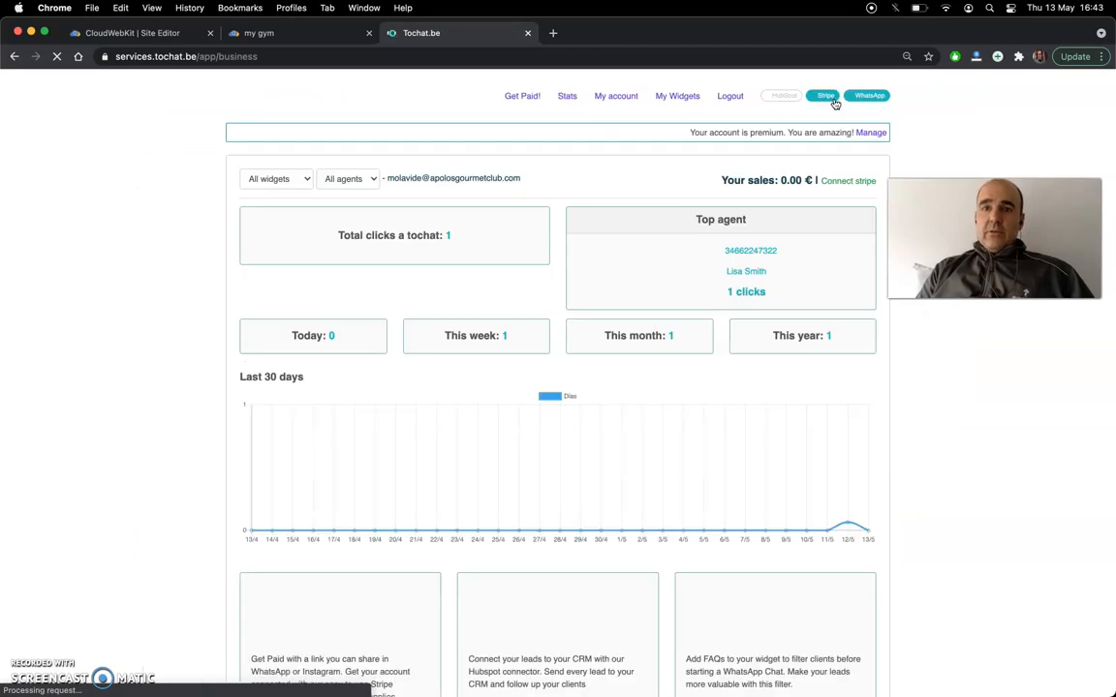
click(662, 96)
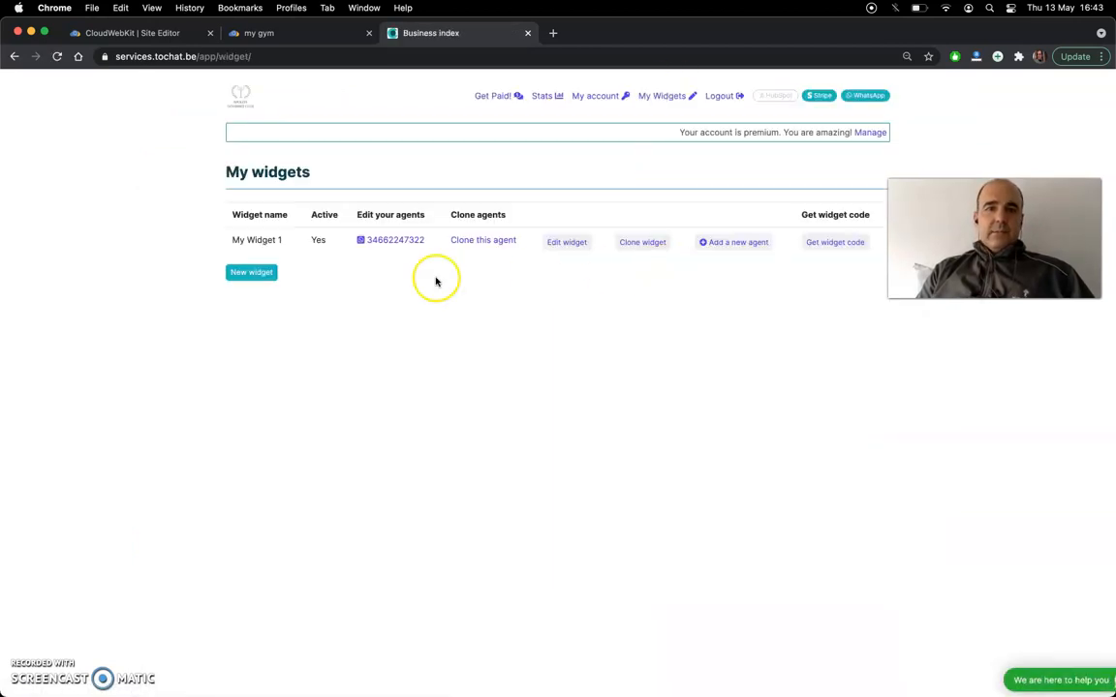
click(835, 243)
double_click(489, 144)
triple_click(490, 142)
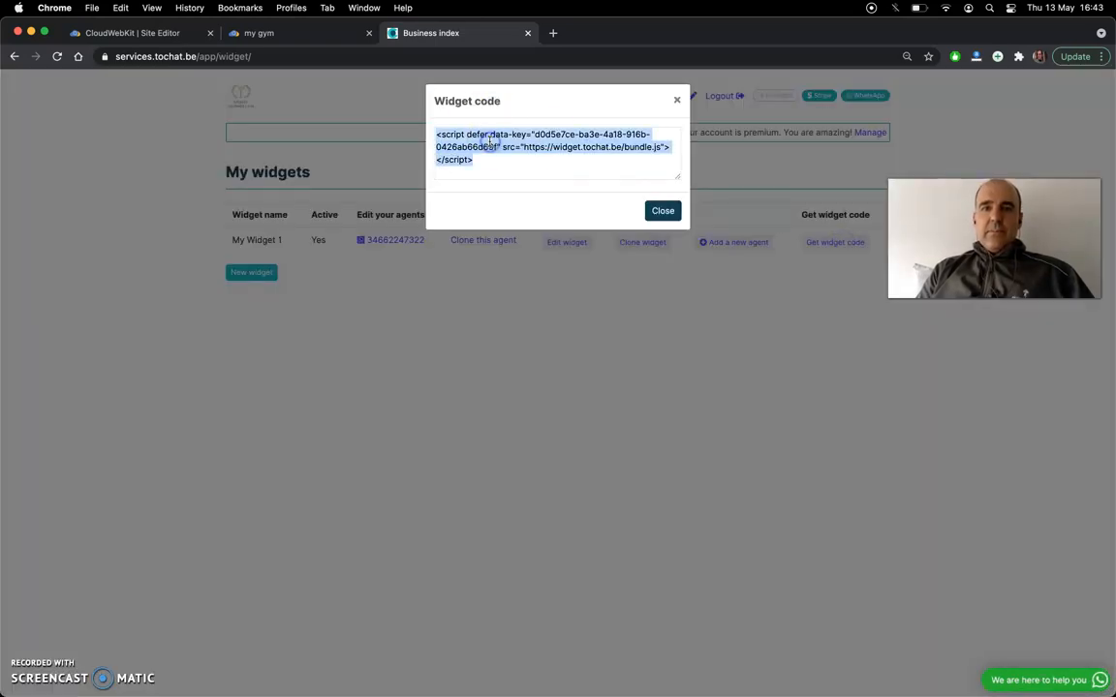
click(663, 212)
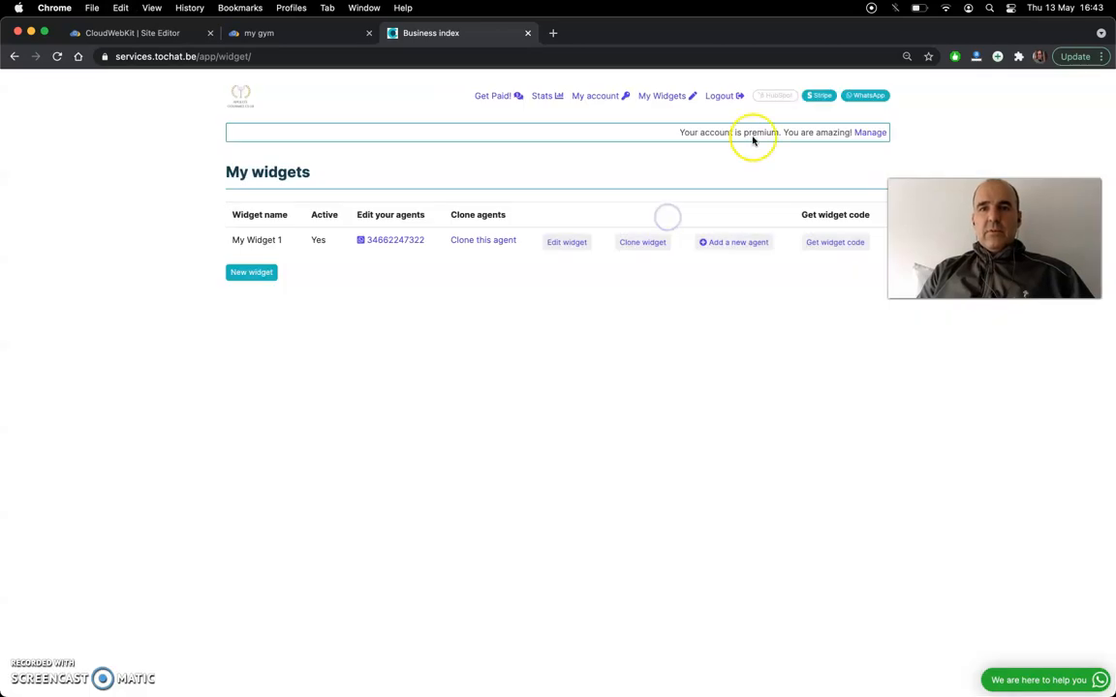
- Replace the custom script in the CloudWebKit site editor with the copied widget code, apply and save it, and preview the site
click(116, 32)
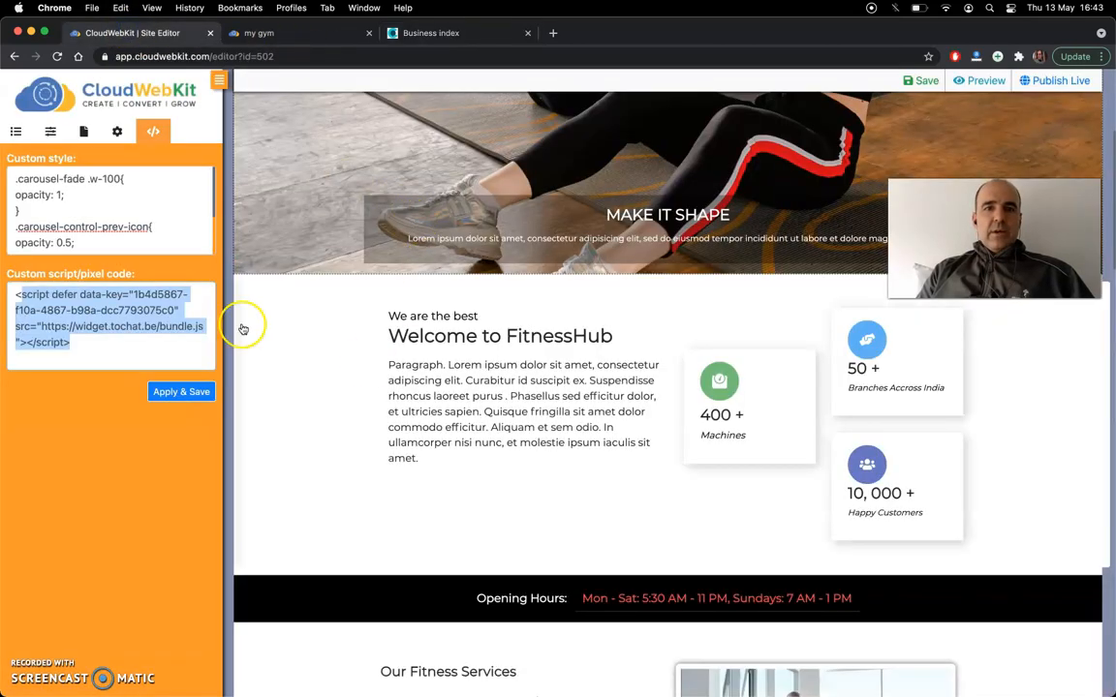
click(71, 278)
triple_click(74, 294)
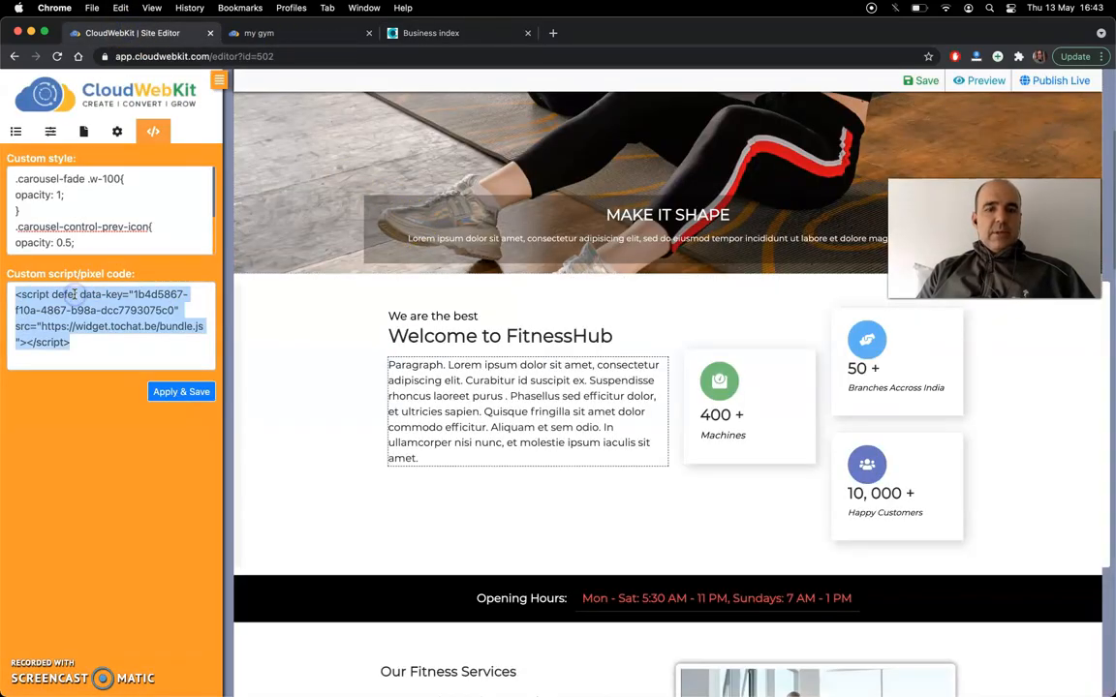
text(<script defer data-key="d0d5e7ce-ba3e-4a18-916b-0426ab66d69f" src="https://widget.tochat.be/bundle.js"></script>)
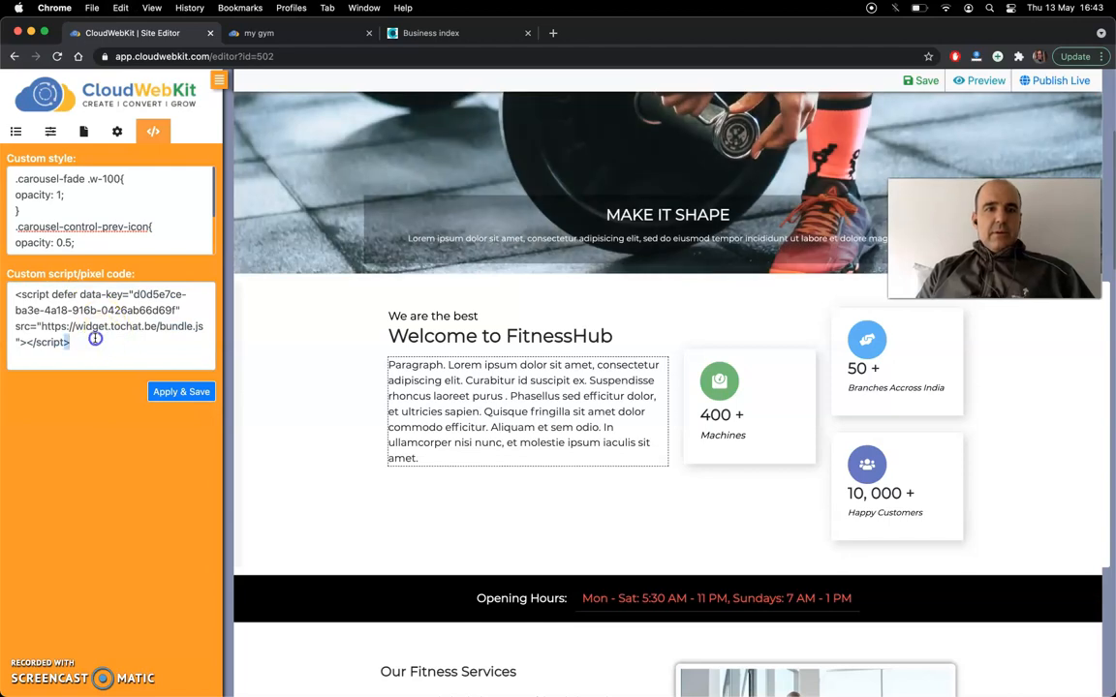
click(95, 338)
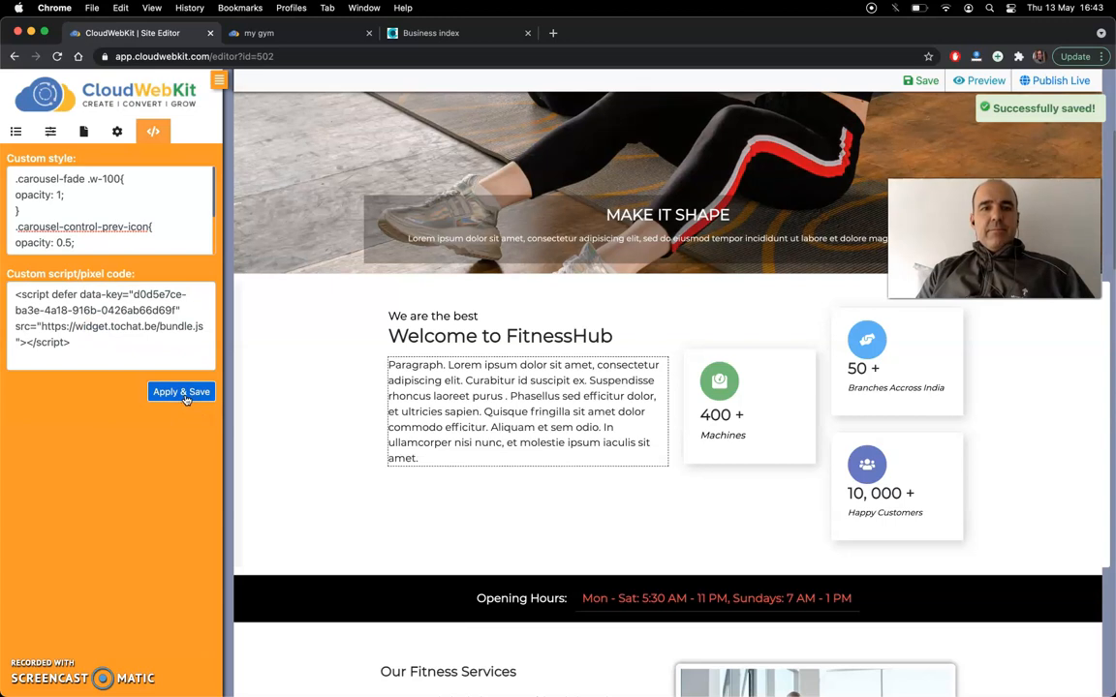
click(158, 392)
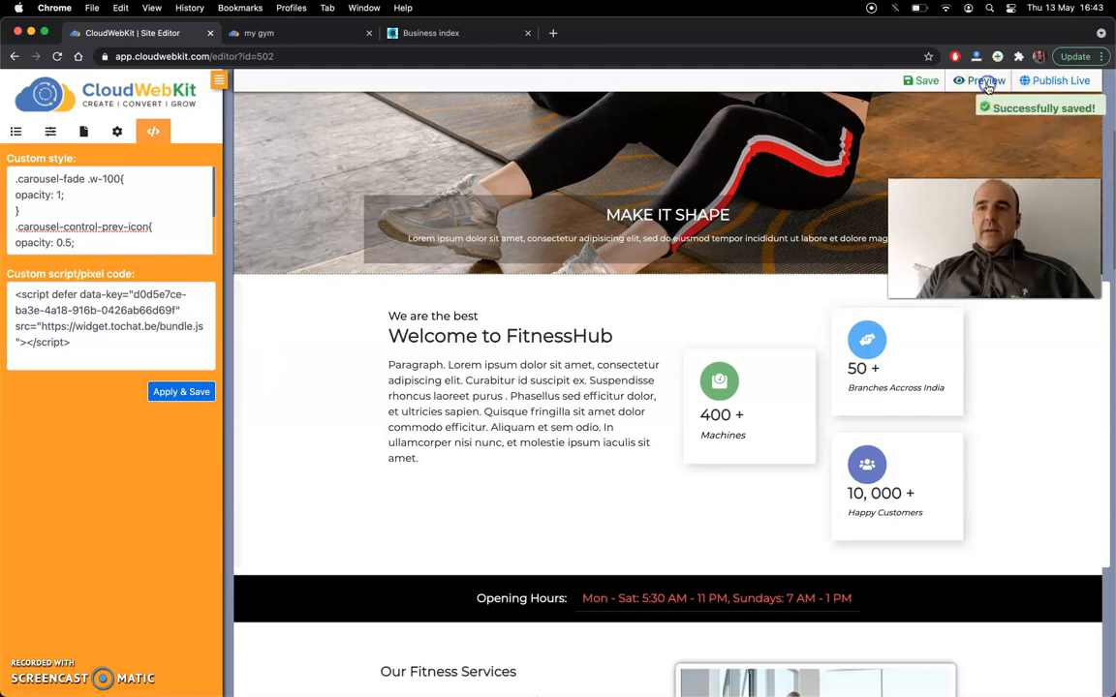
click(986, 81)
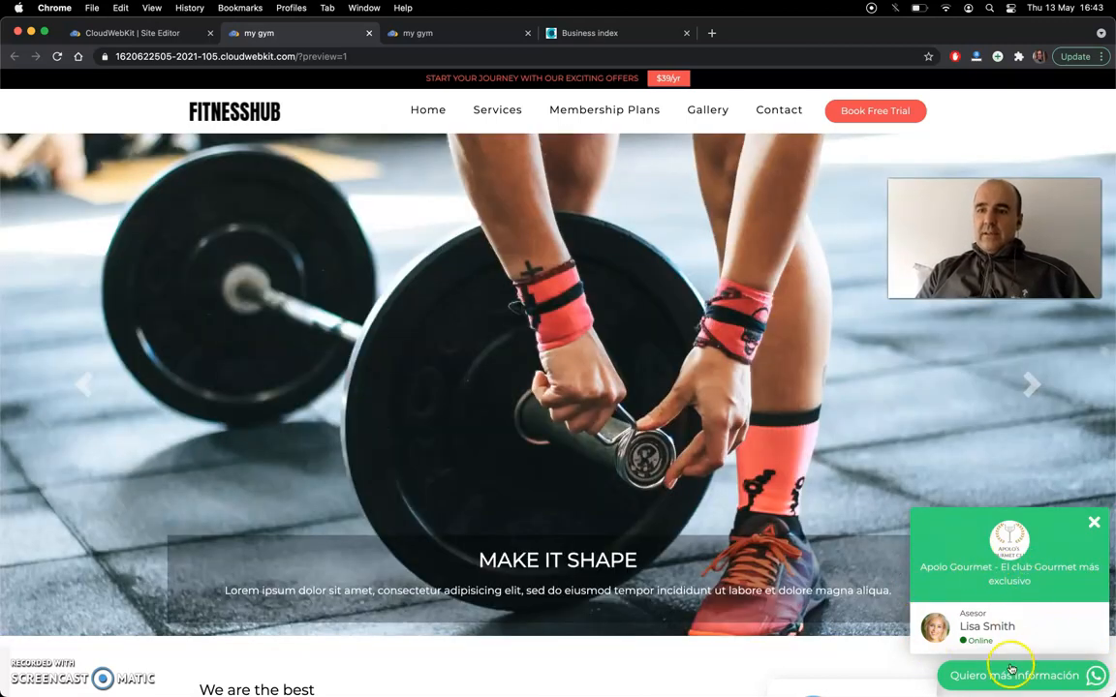
- Return to tochat.be, open the design settings of My Widget 1 and set its color to purple, RGB 101, 18, 145
click(580, 35)
click(566, 243)
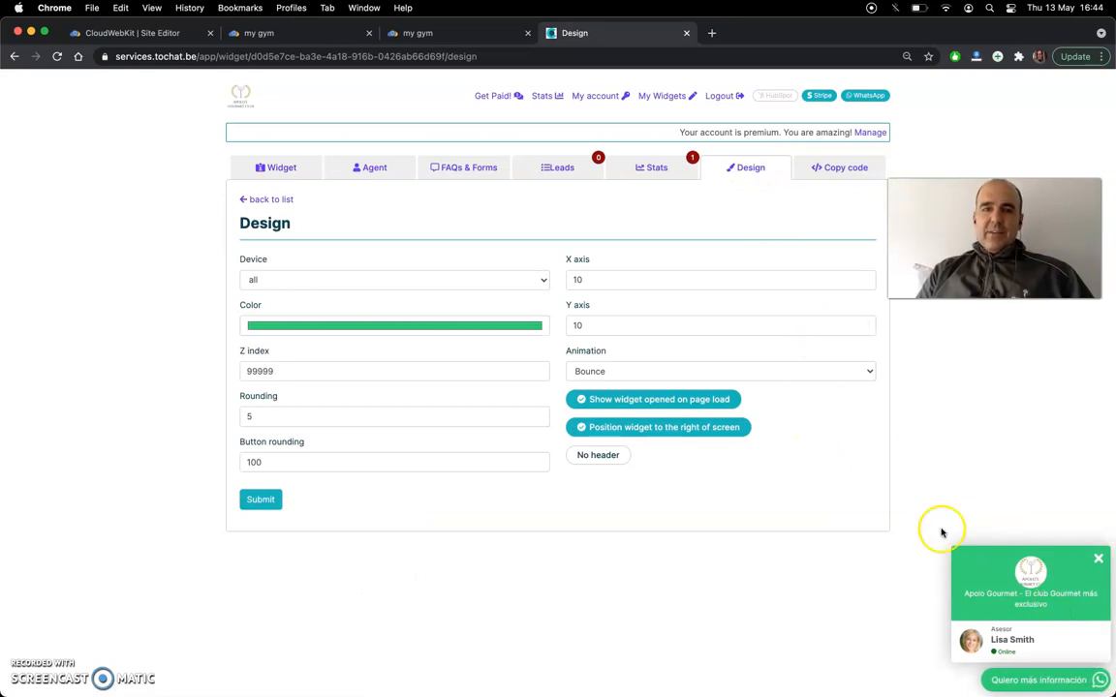
click(441, 328)
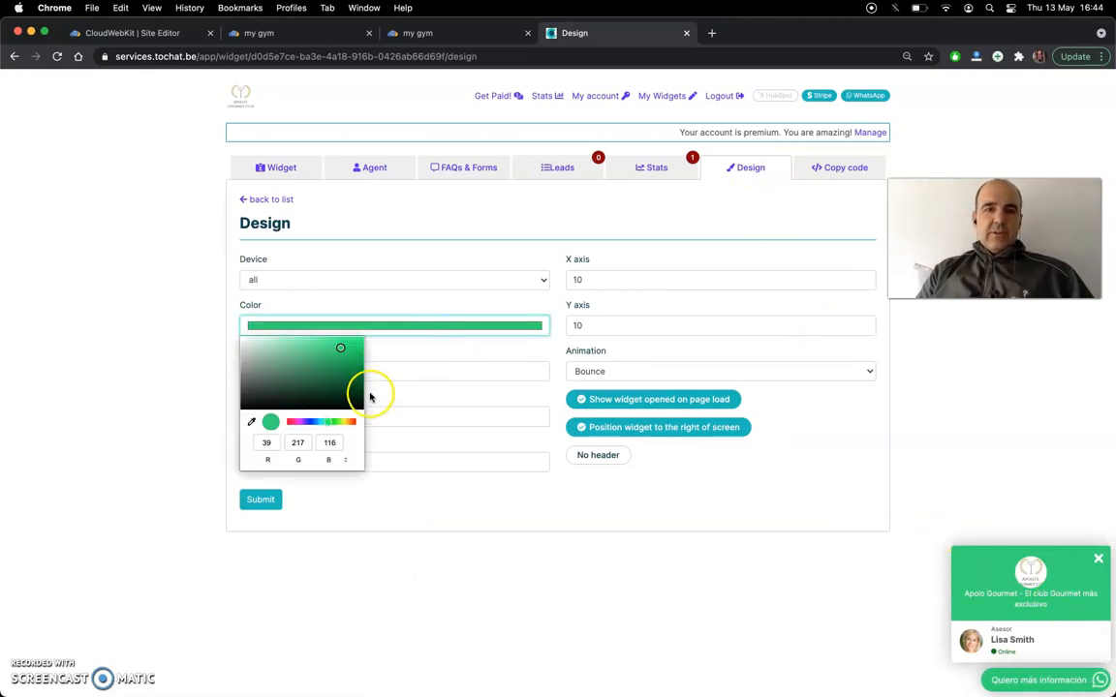
click(347, 372)
click(303, 422)
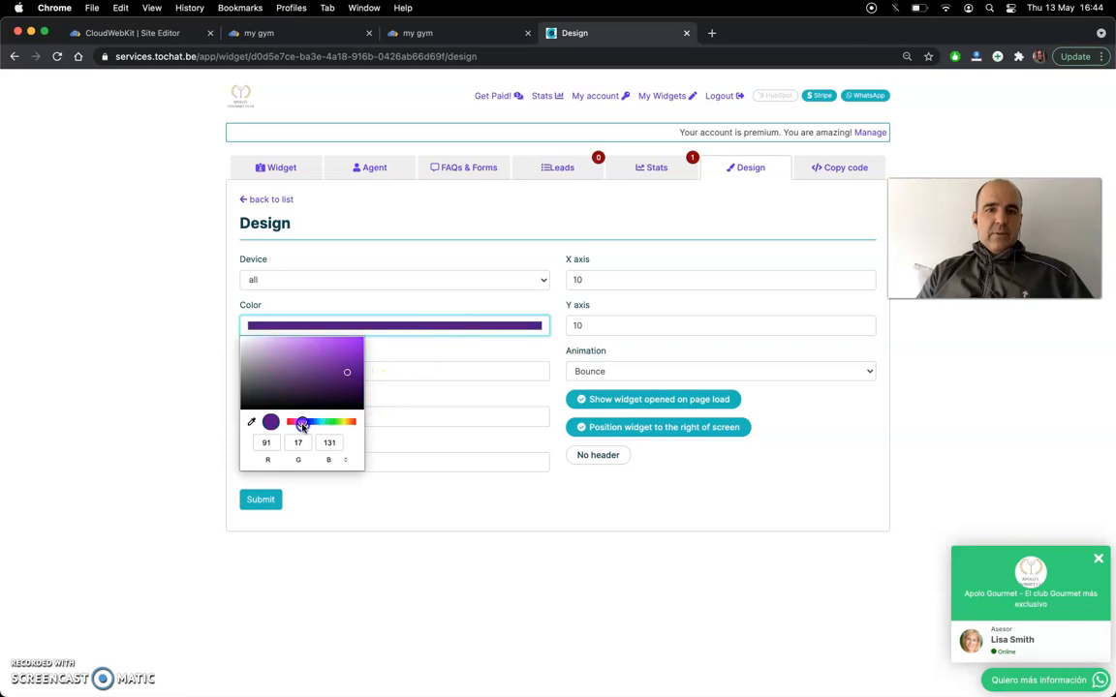
drag(347, 376, 348, 372)
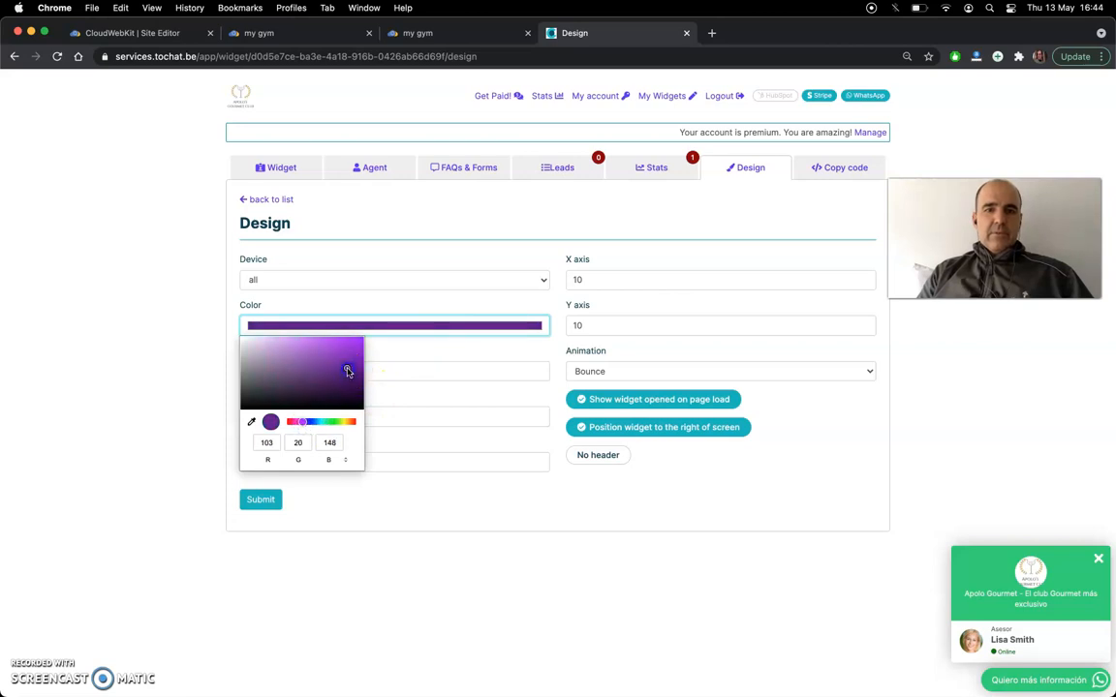
click(507, 538)
- Set the widget's rounding to 2 and its button rounding to 5, and submit the design
double_click(290, 416)
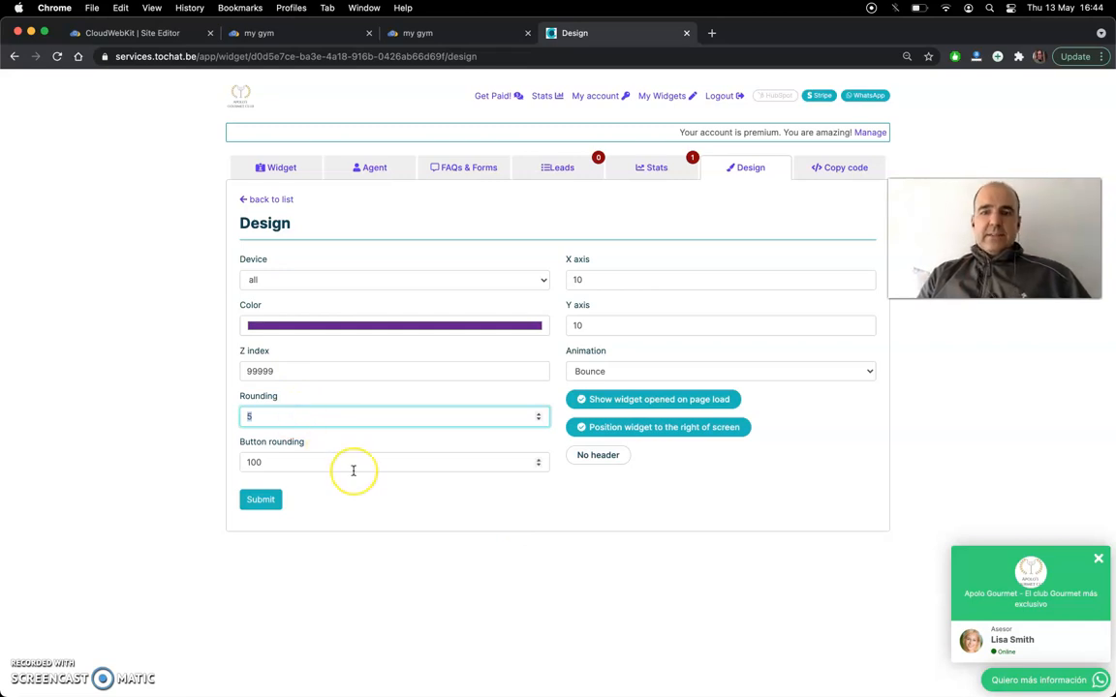
key(super+equal)
key(super+equal)
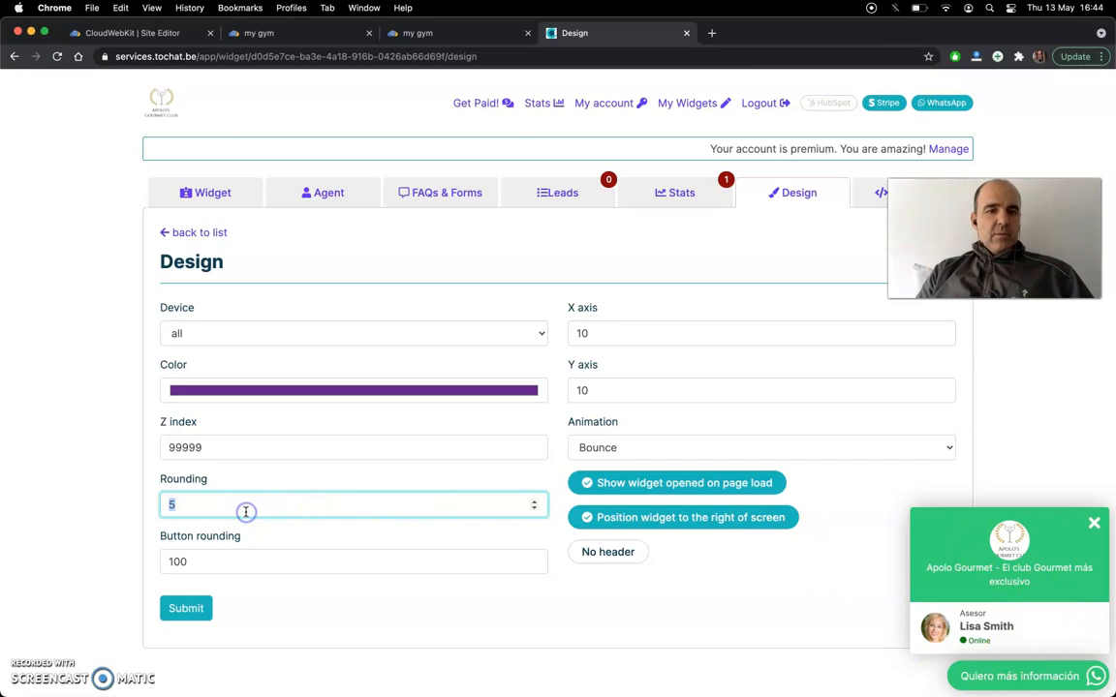
double_click(213, 561)
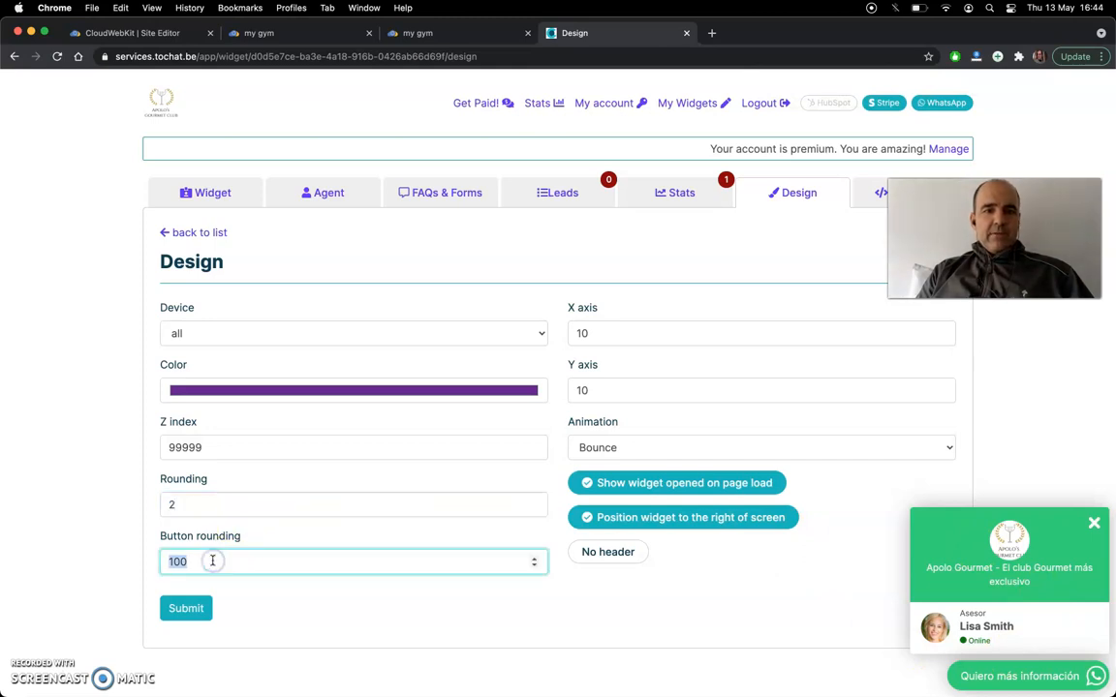
click(186, 608)
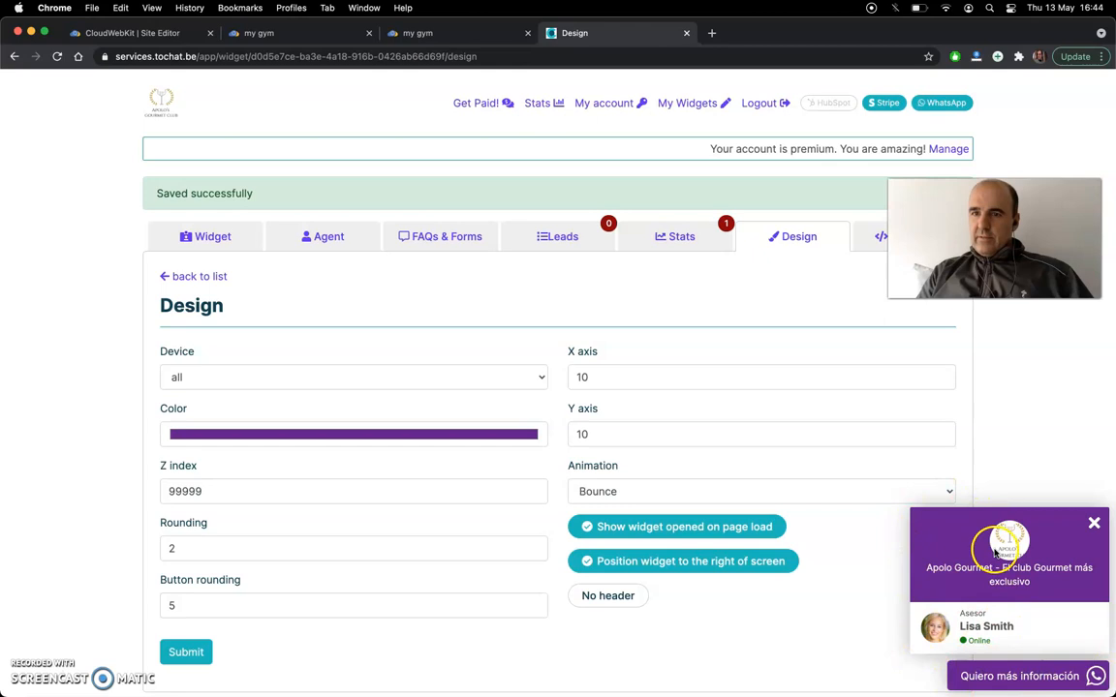
- Set the widget's rounding to 5 and submit, and enable the No header option and submit the design again
click(338, 549)
text(5)
click(194, 652)
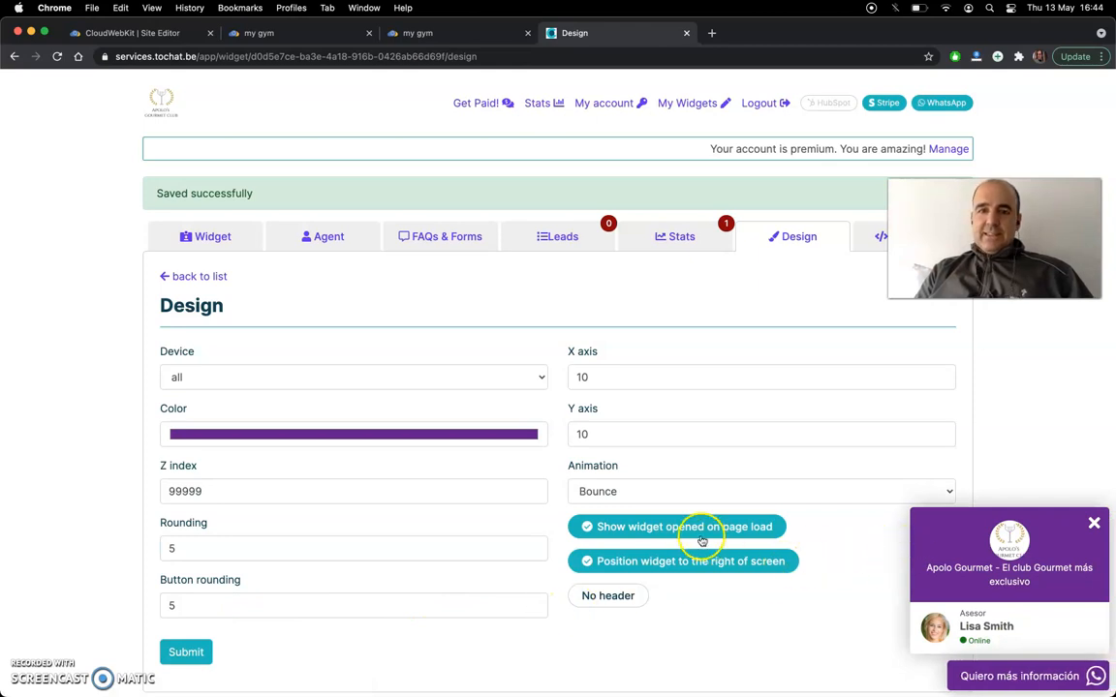
click(625, 600)
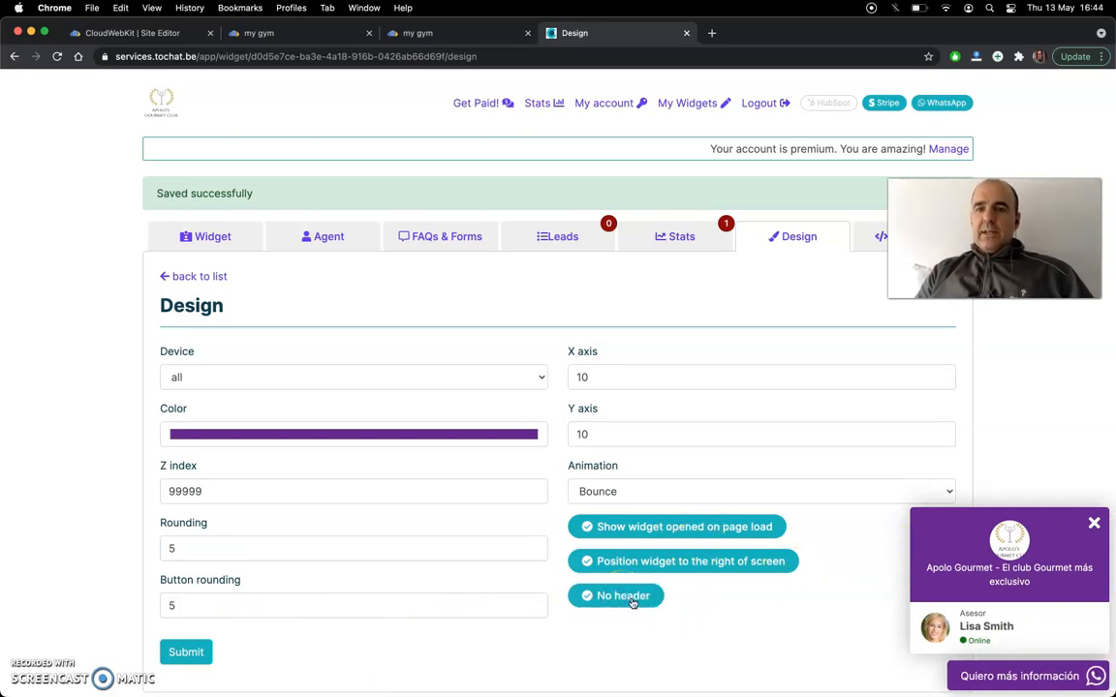
click(186, 652)
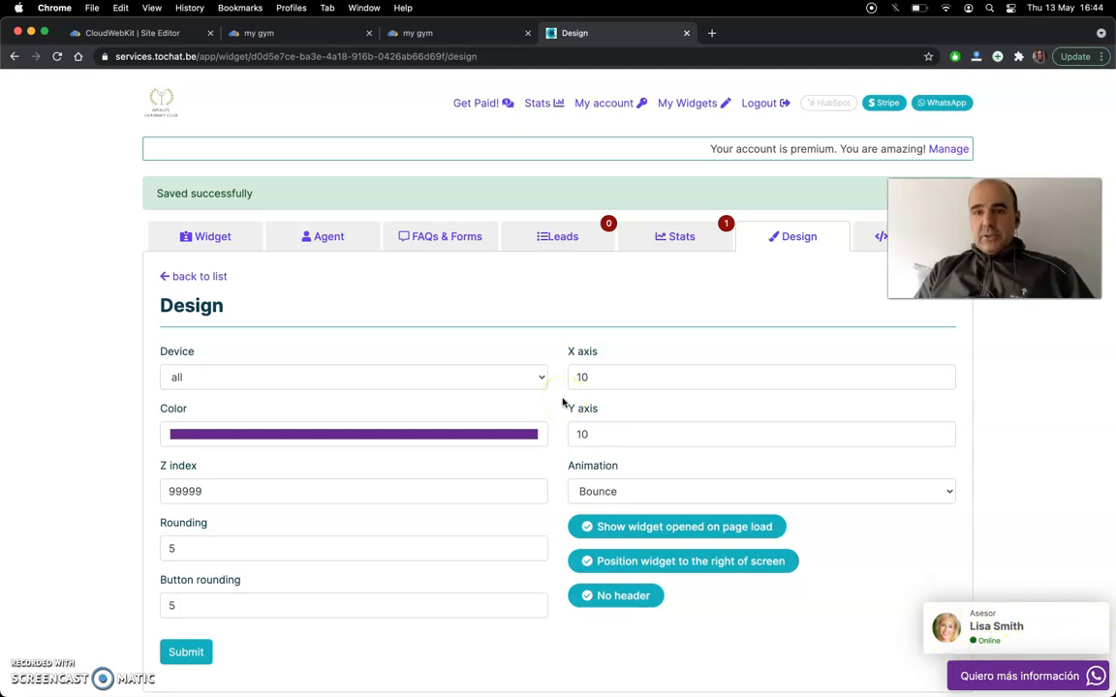
- In the general settings of My Widget 1, activate the banner and choose to-chat-be.png from Documents as its image
scroll(423, 341, down, 1)
scroll(423, 341, up, 1)
click(213, 239)
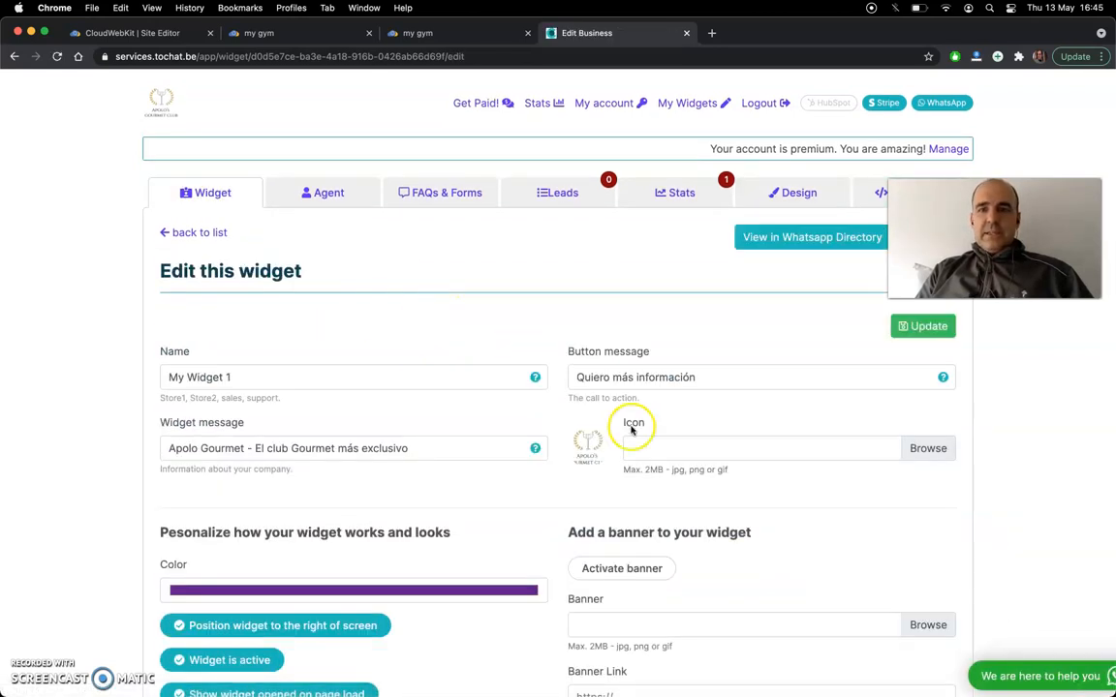
scroll(597, 428, down, 5)
click(612, 354)
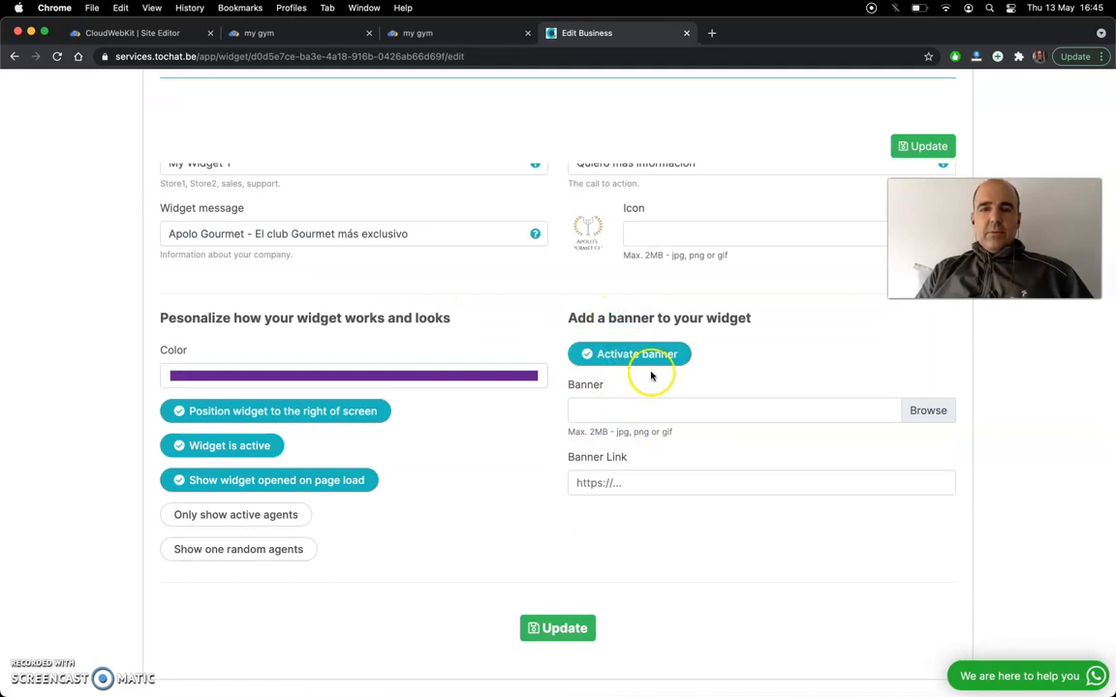
click(926, 412)
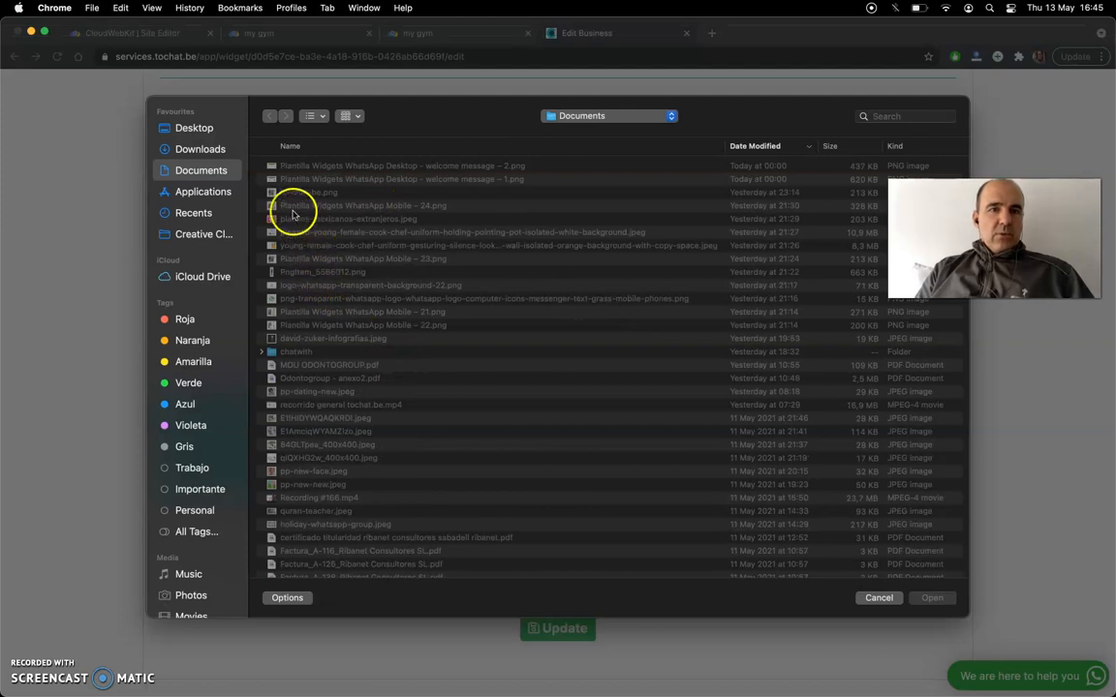
click(298, 194)
key(space)
key(space)
key(Return)
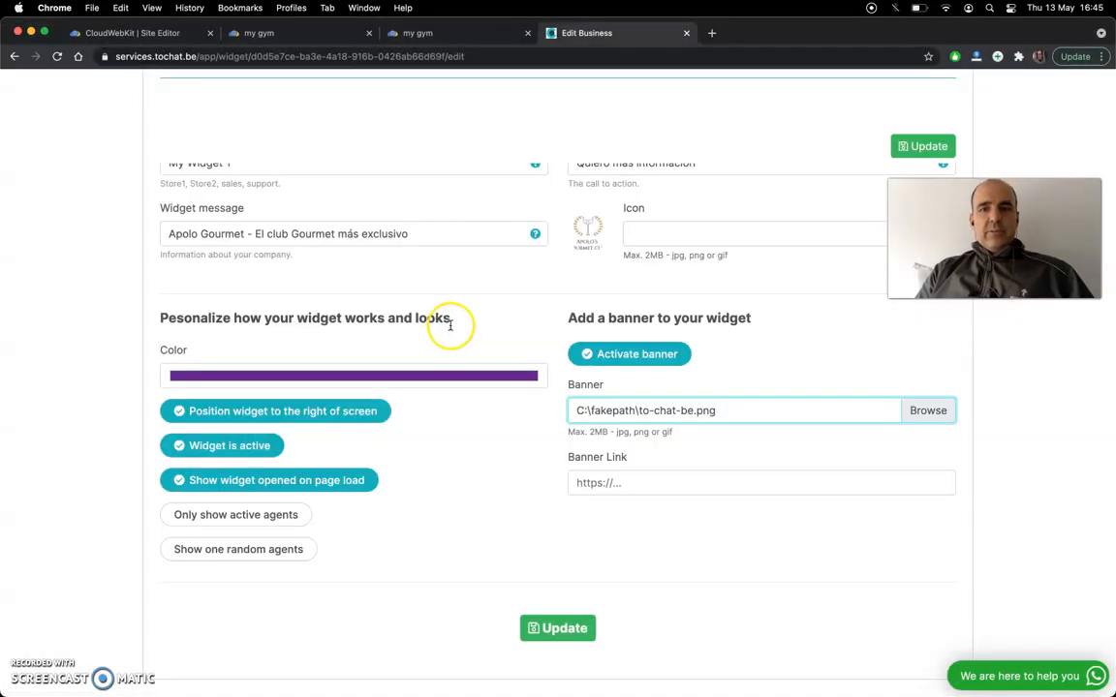
click(632, 482)
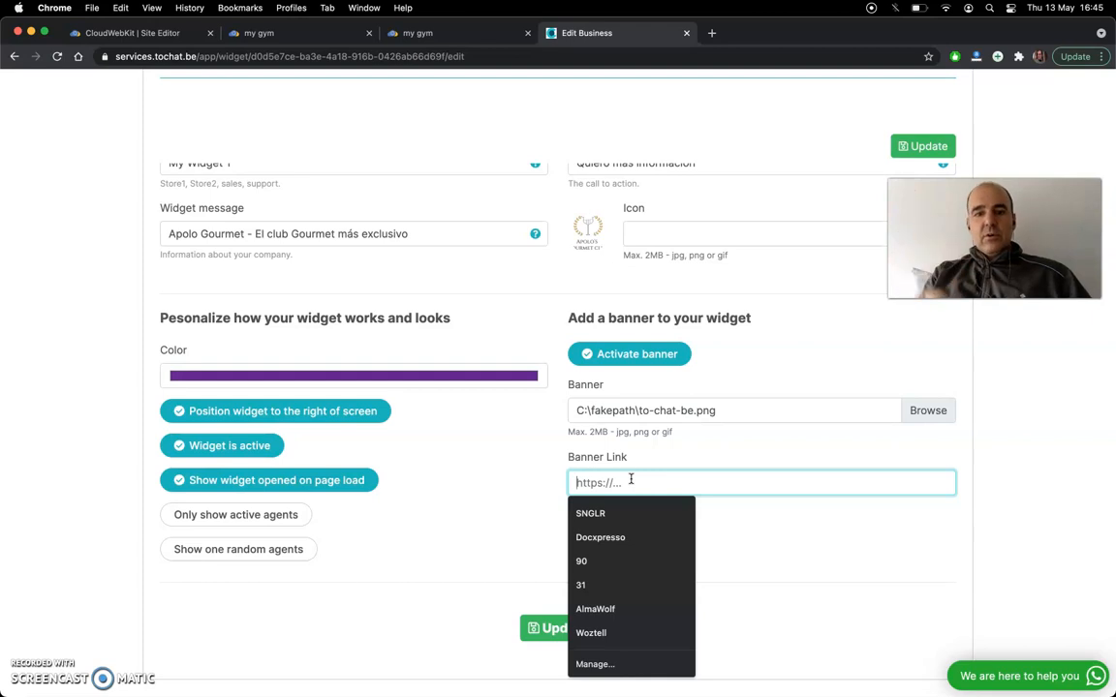
text(https://www)
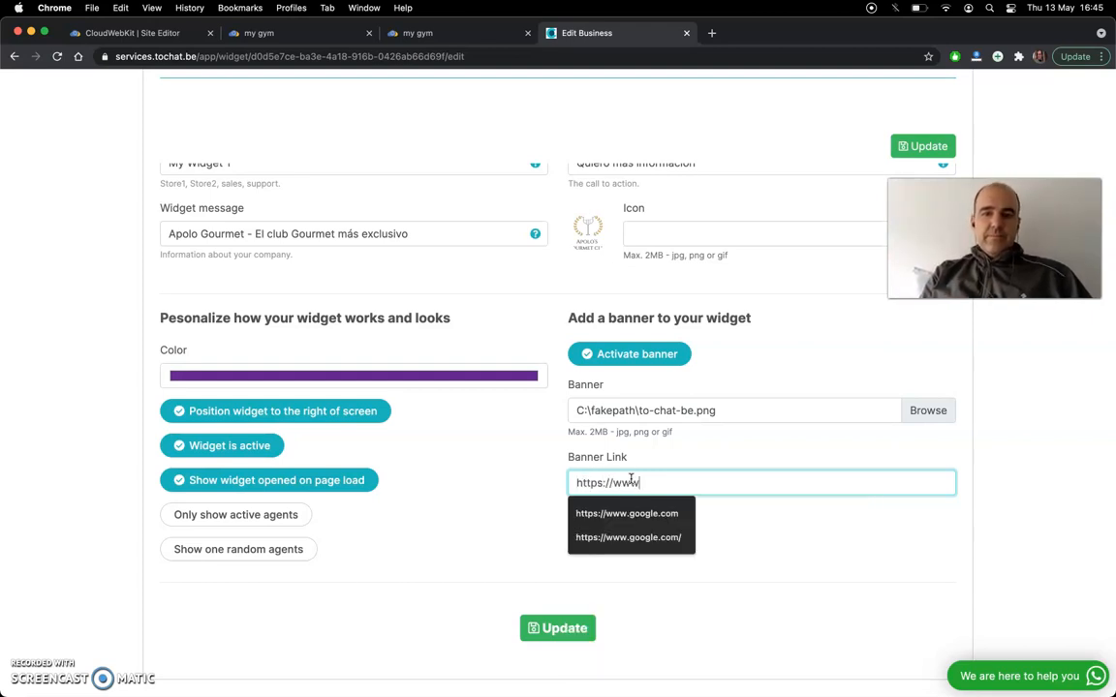
text(.google.com)
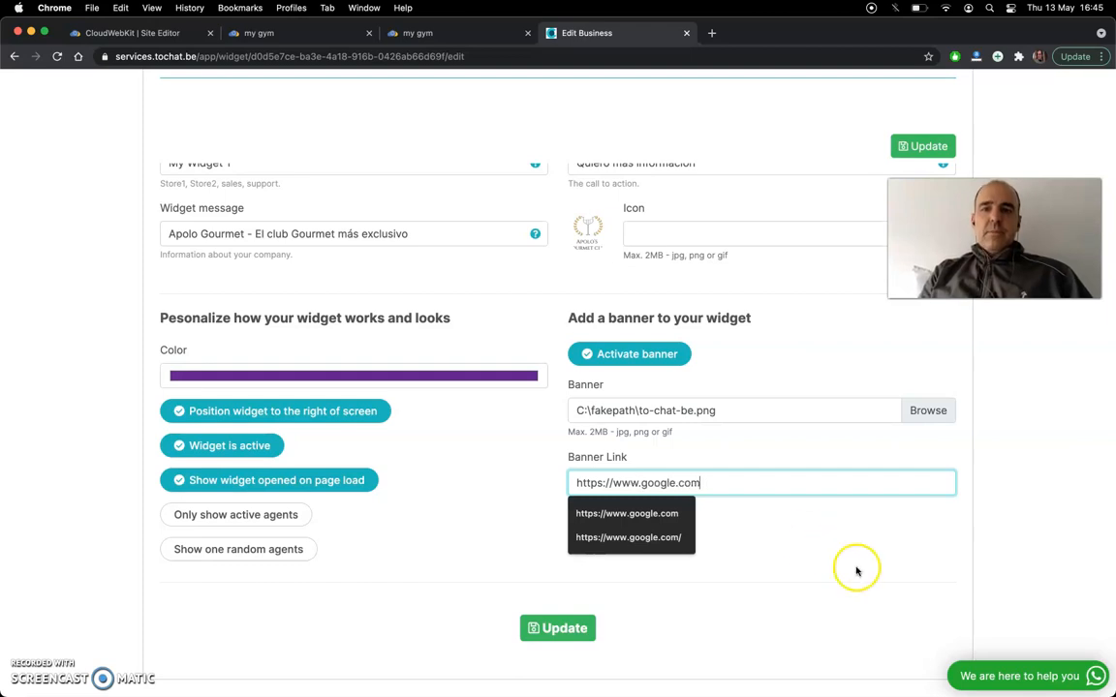
click(859, 575)
click(558, 632)
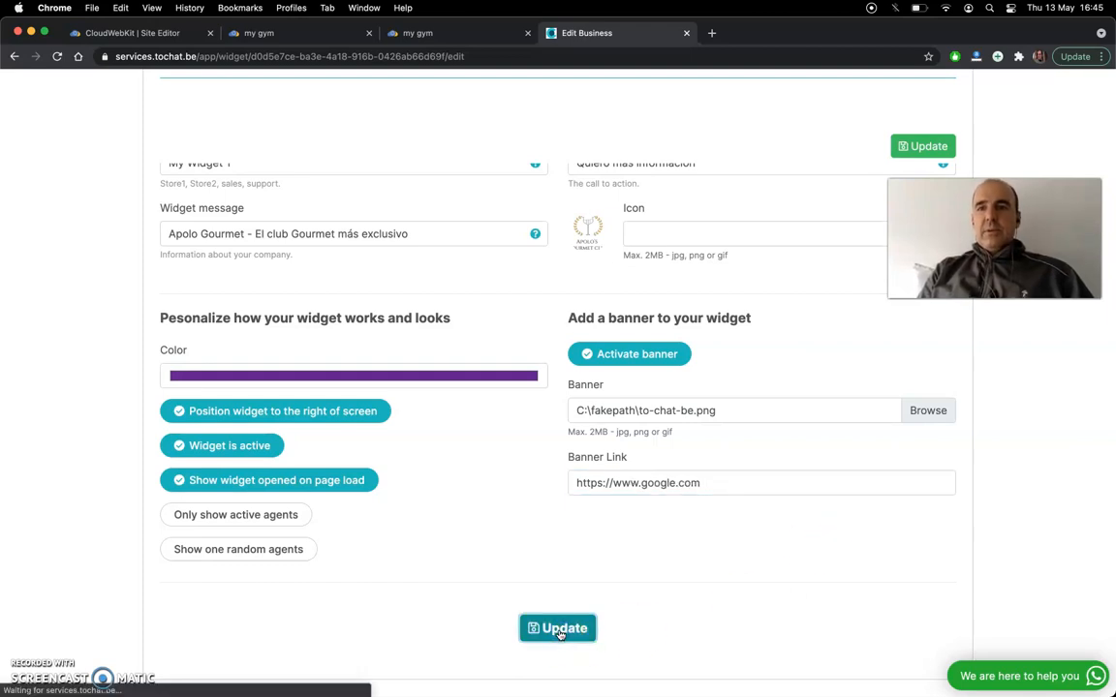
- Open the tochat.be help chat to view its example banner and contact list, and close it again
click(1056, 684)
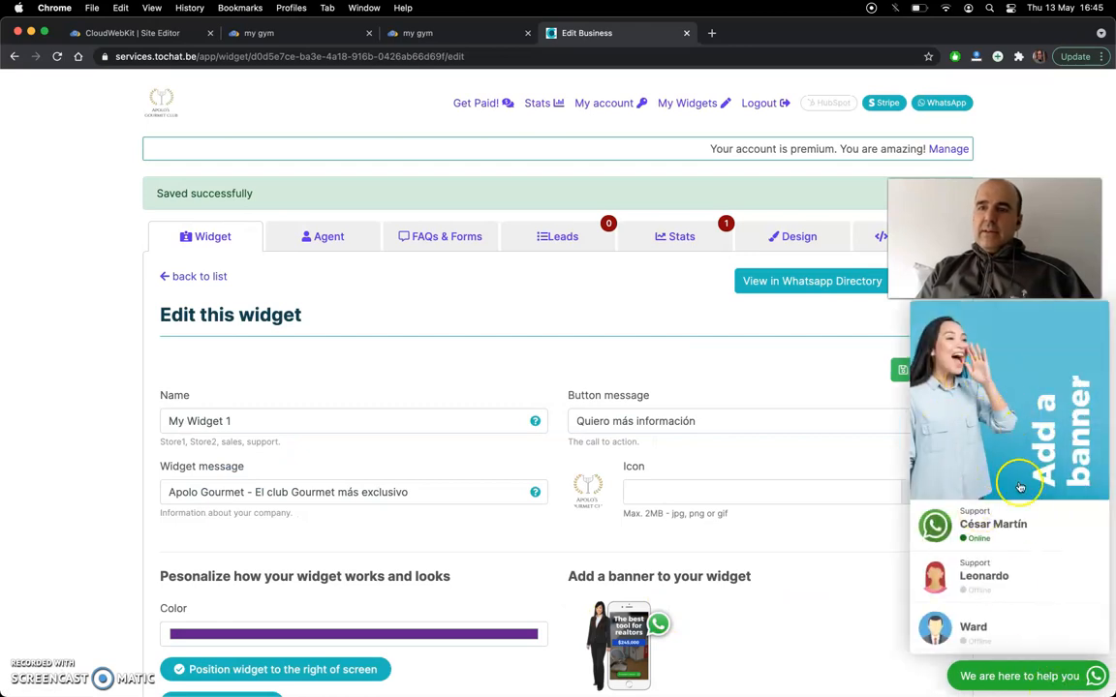
click(1011, 680)
- View the updated widget with its banner on the design page, and return to the previewed gym site to check it there
scroll(855, 597, down, 3)
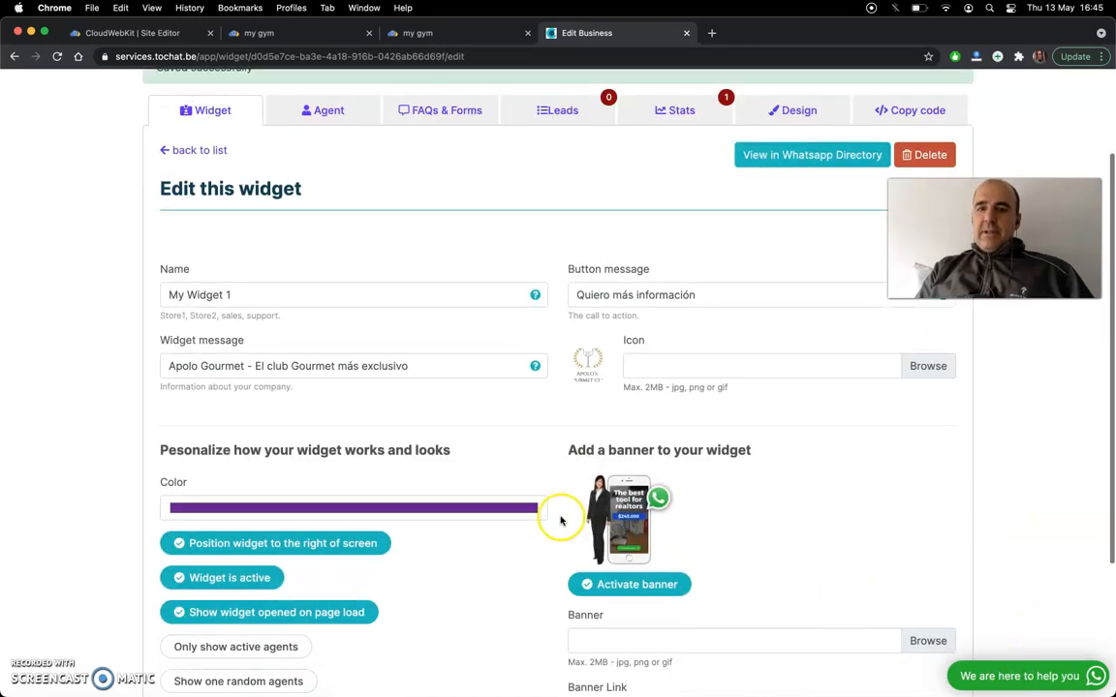
click(778, 112)
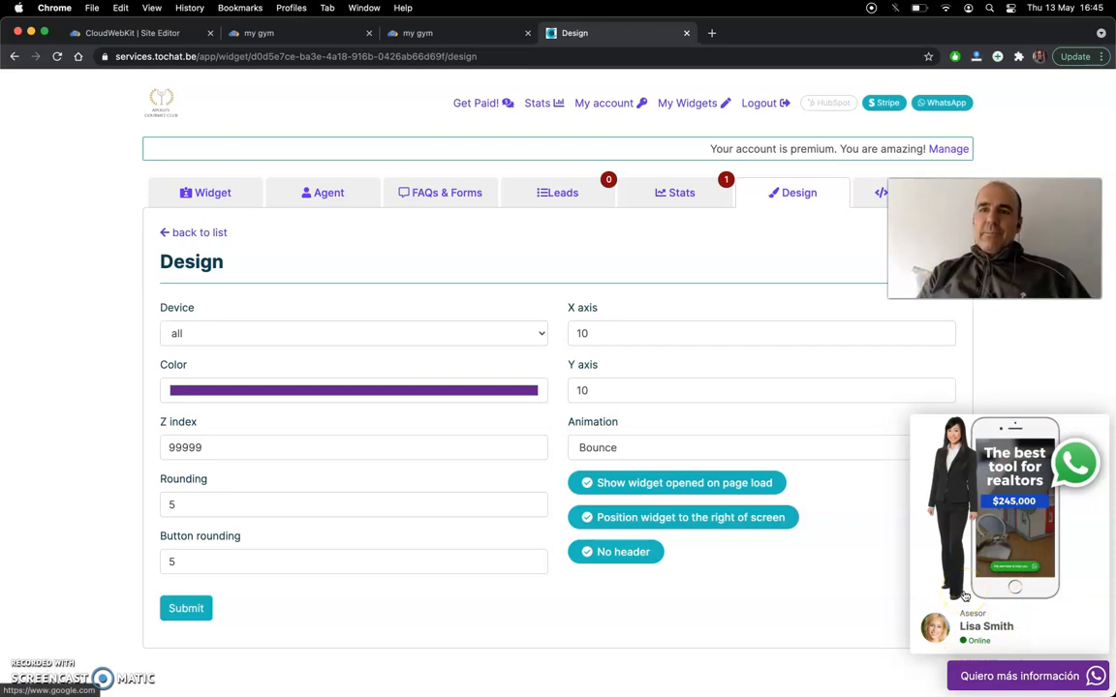
click(269, 34)
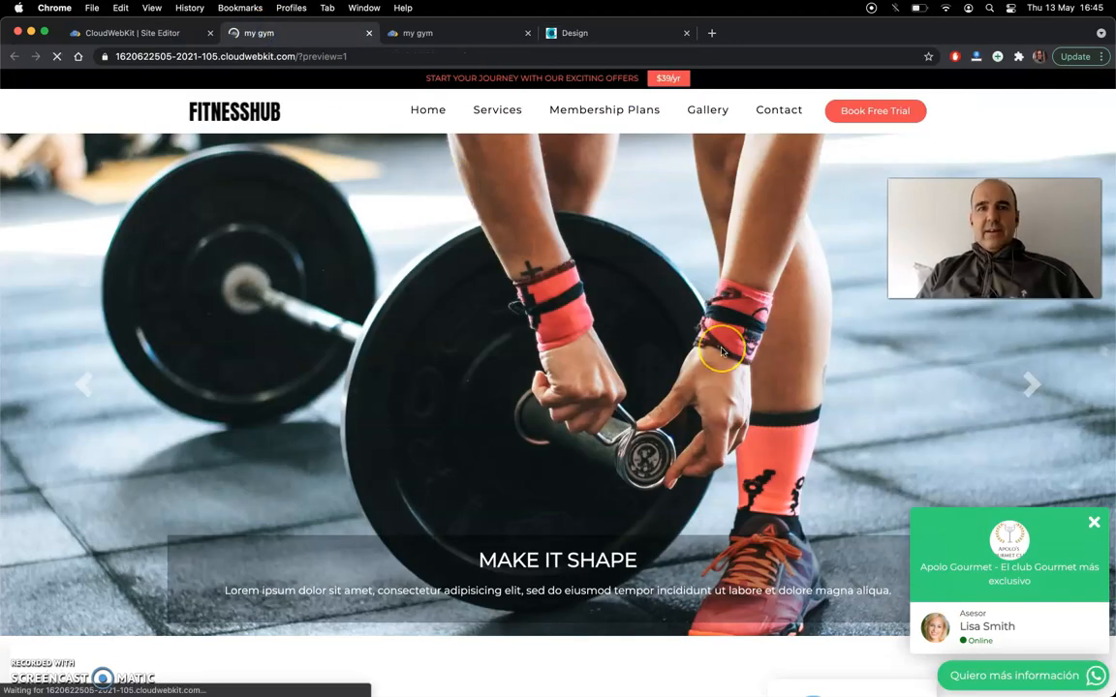